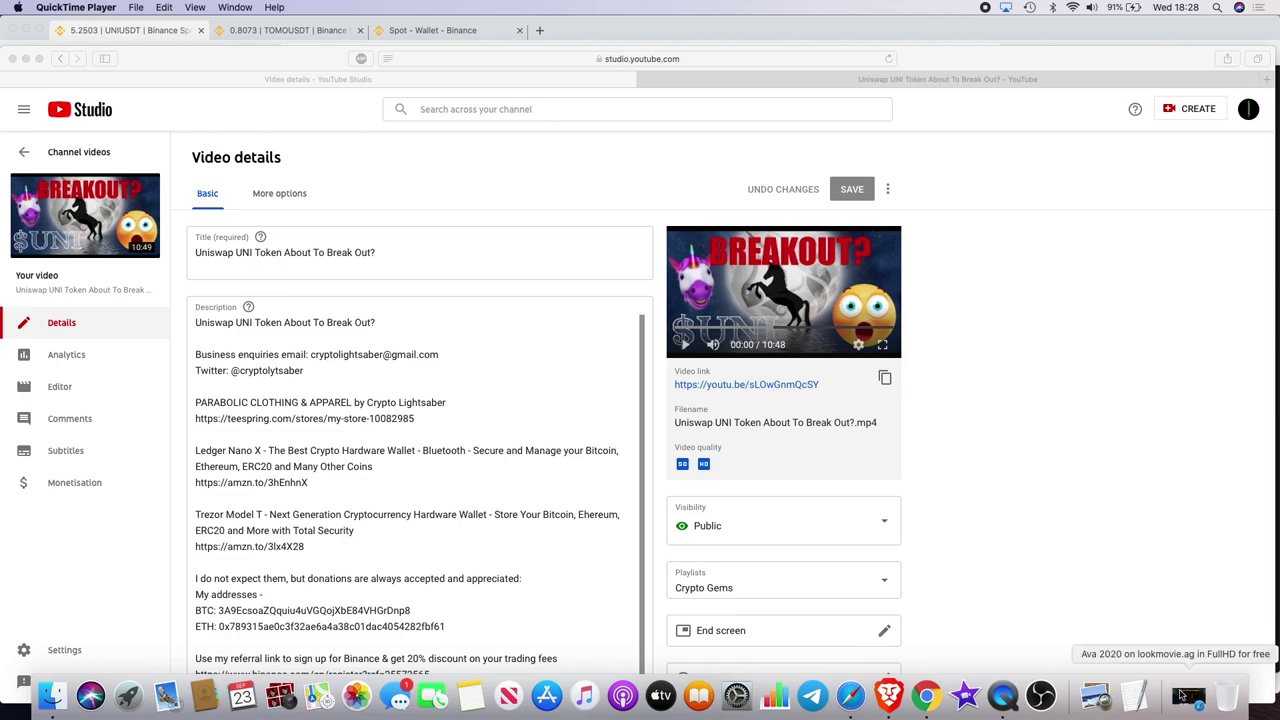
Bring the Safari window with the Uniswap UNI video details to the front.
click(759, 85)
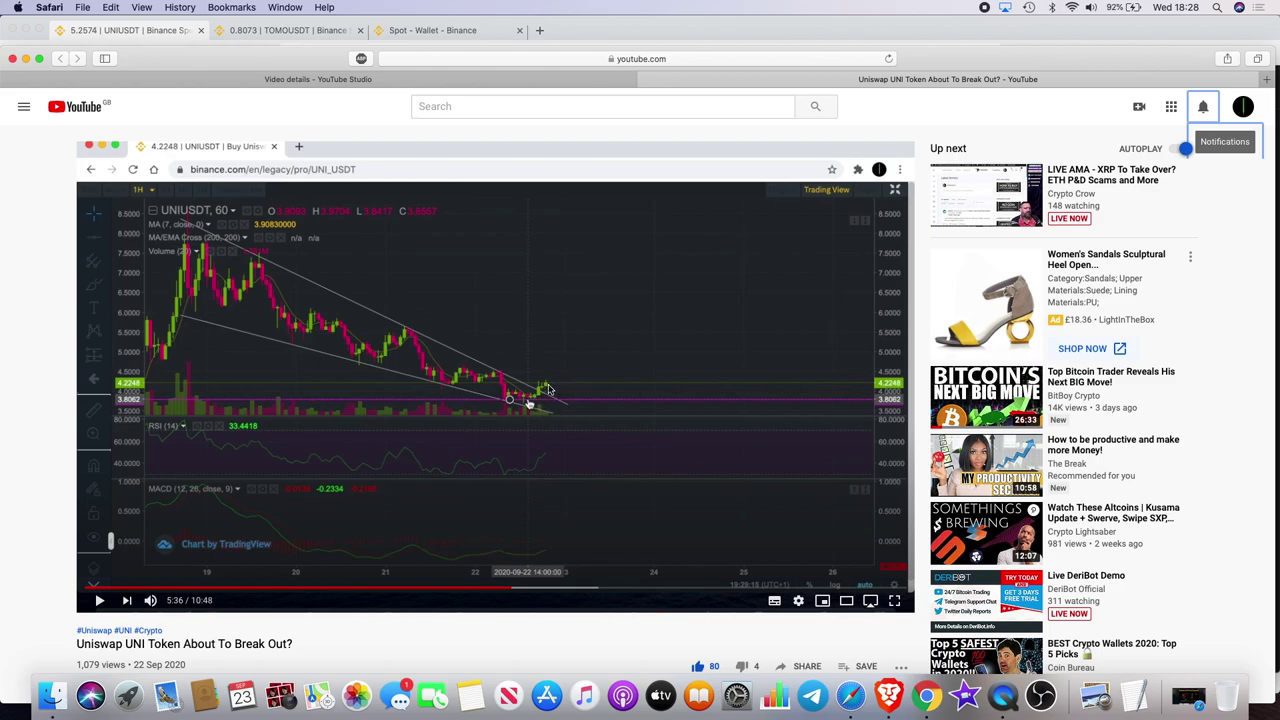
Scroll a little down the 'Uniswap UNI Token About To Break Out?' watch page.
scroll(567, 388, down, 1)
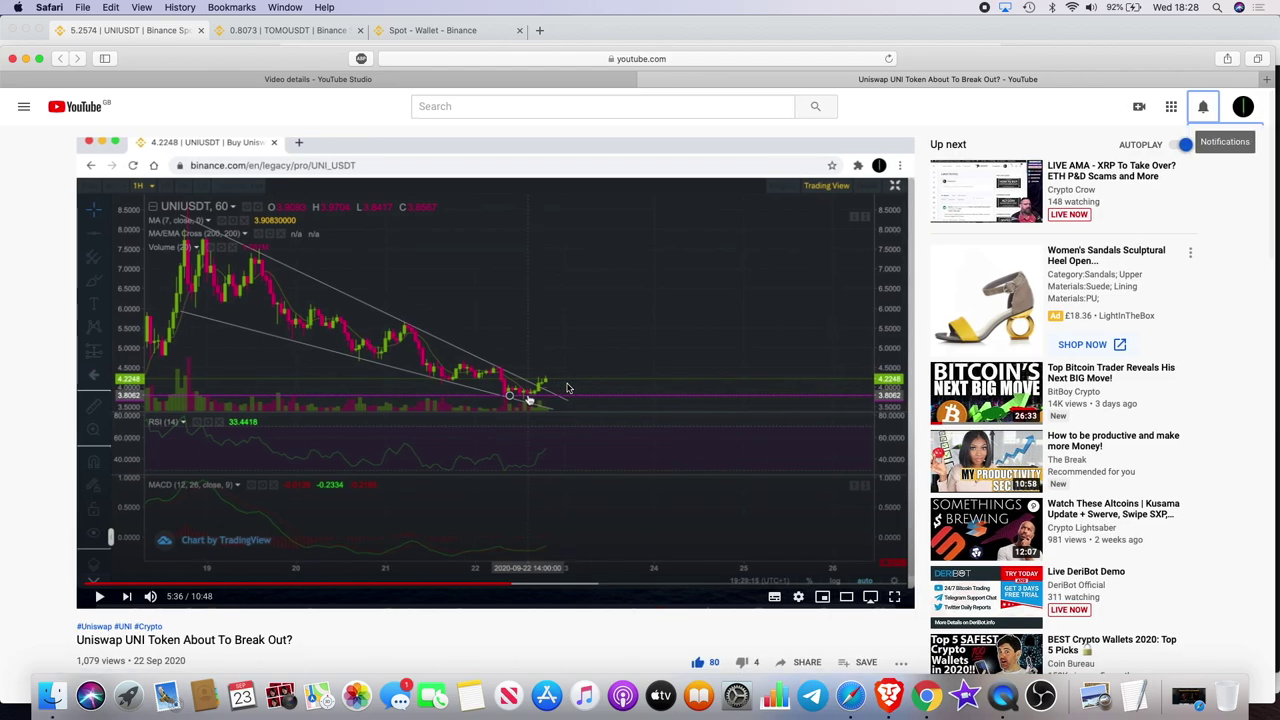
On the Binance UNI/USDT page, measure the roughly 31% rise from the breakout candle to resistance.
click(154, 39)
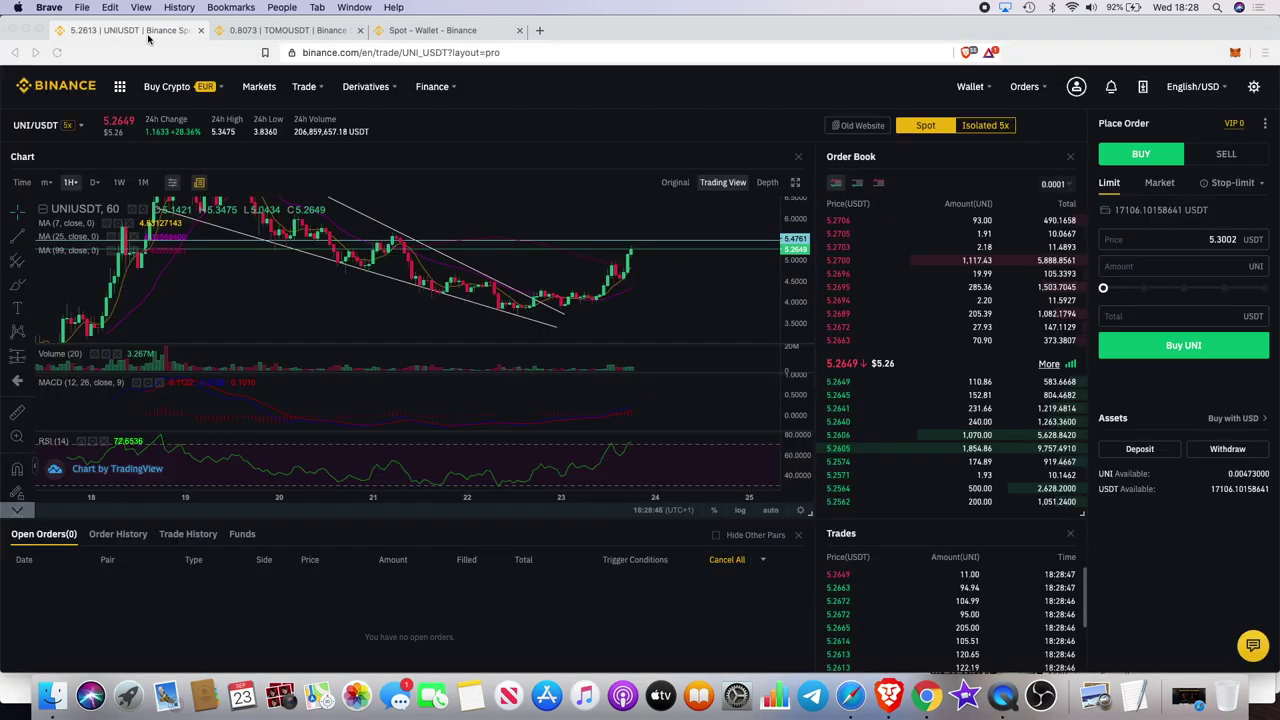
scroll(497, 287, down, 3)
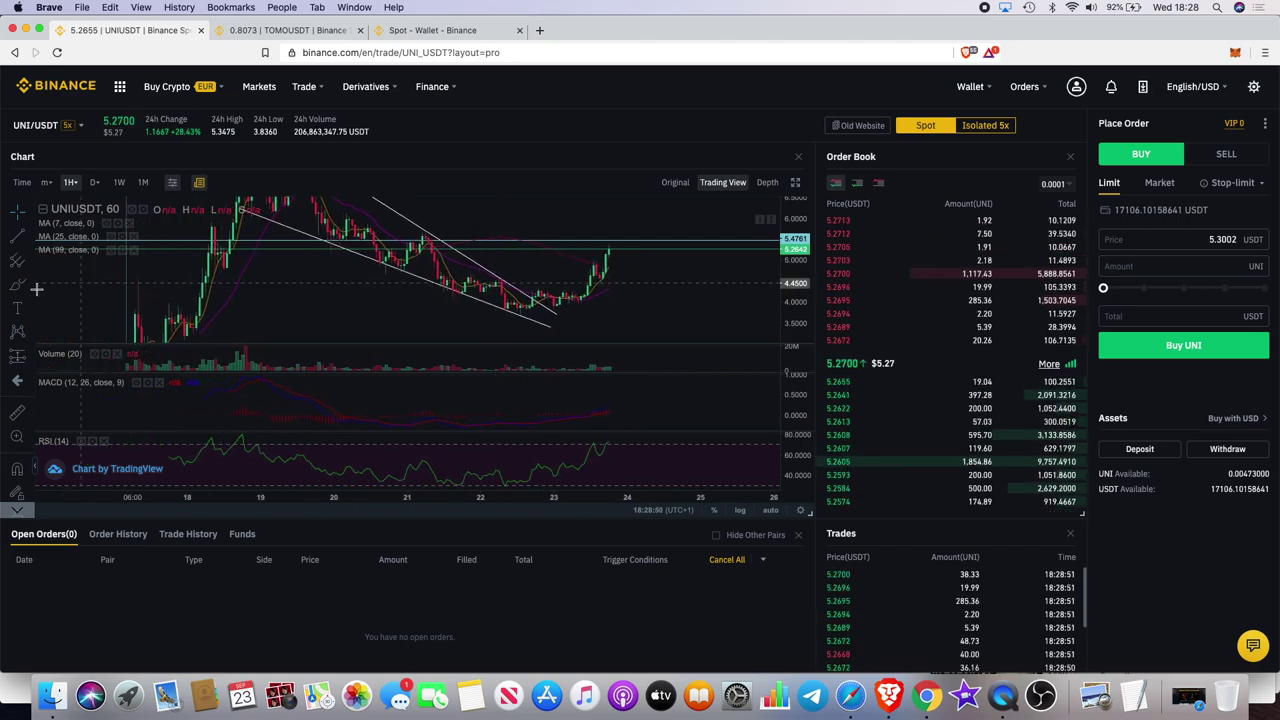
click(17, 411)
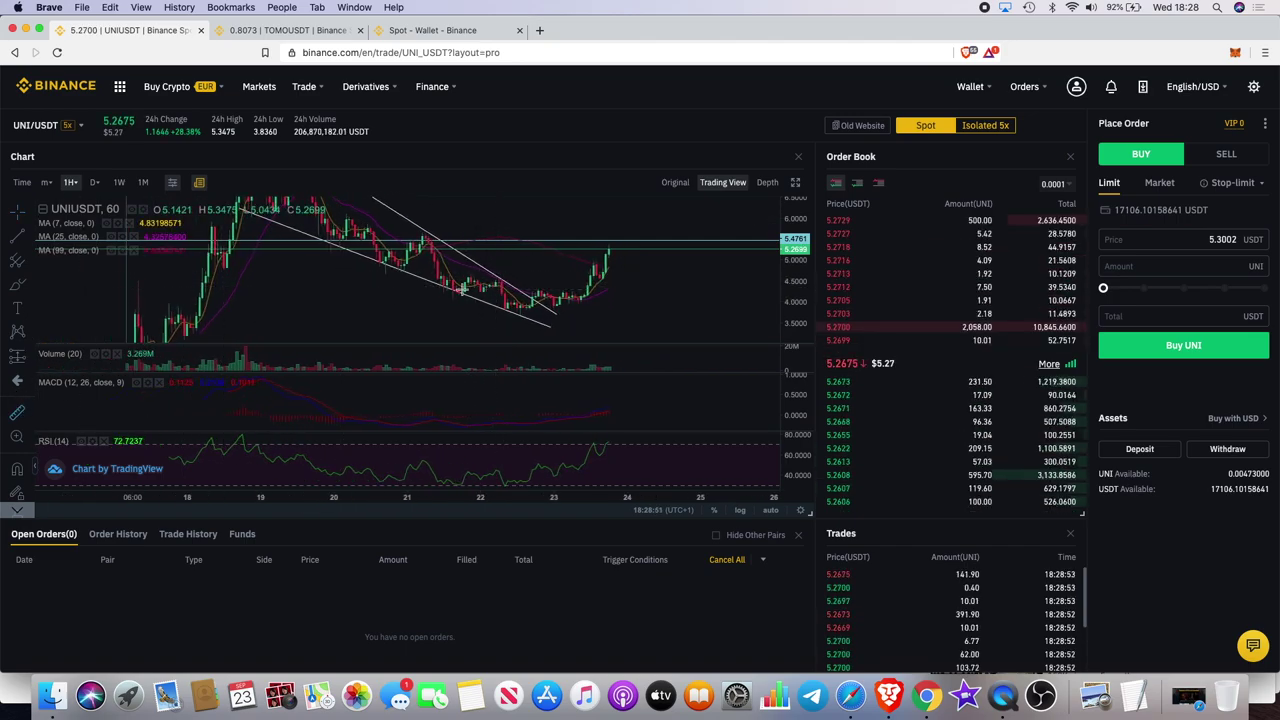
click(593, 297)
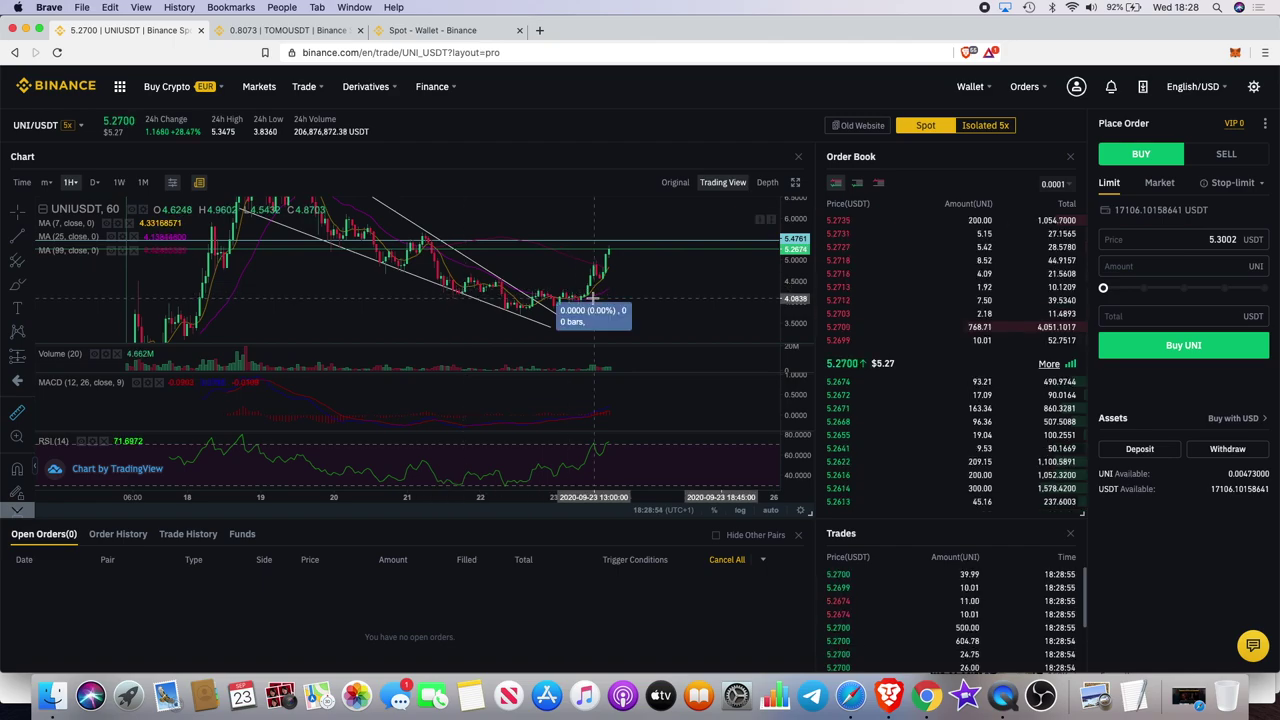
click(696, 243)
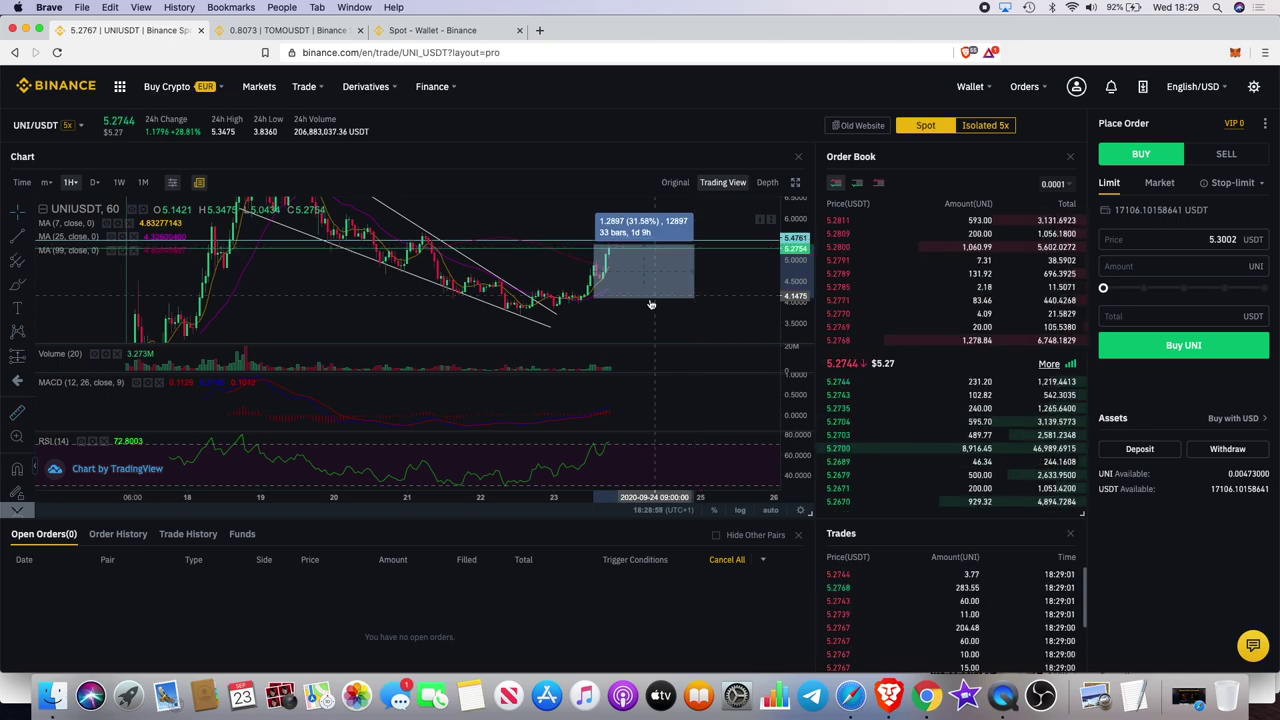
click(651, 303)
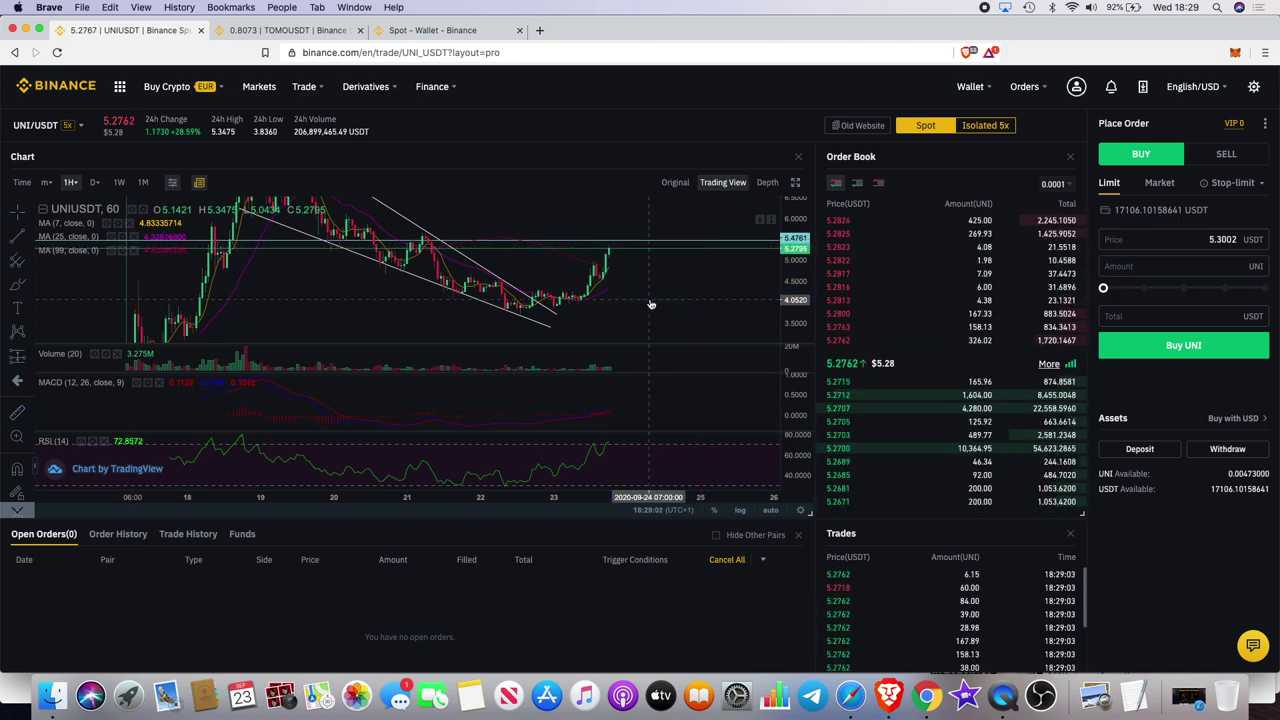
Zoom the UNI/USDT chart and compress the price scale to span about 3 to 7.
scroll(651, 303, left, 3)
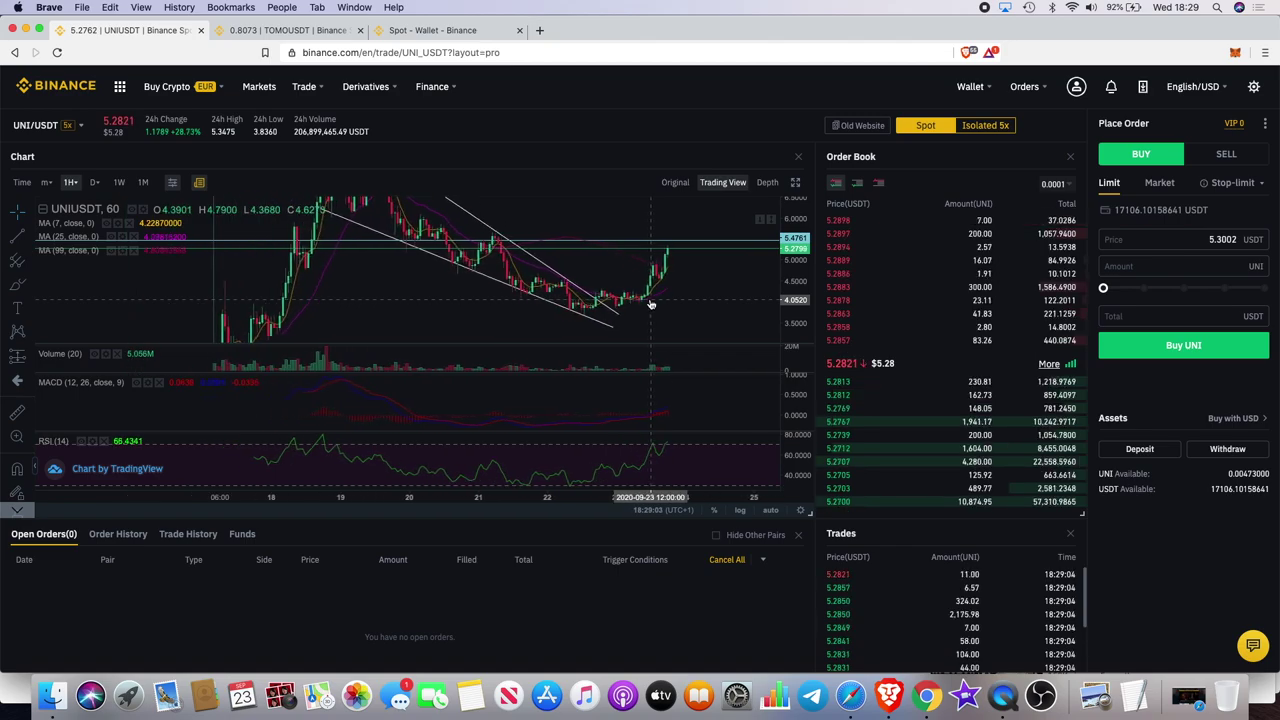
scroll(651, 303, up, 3)
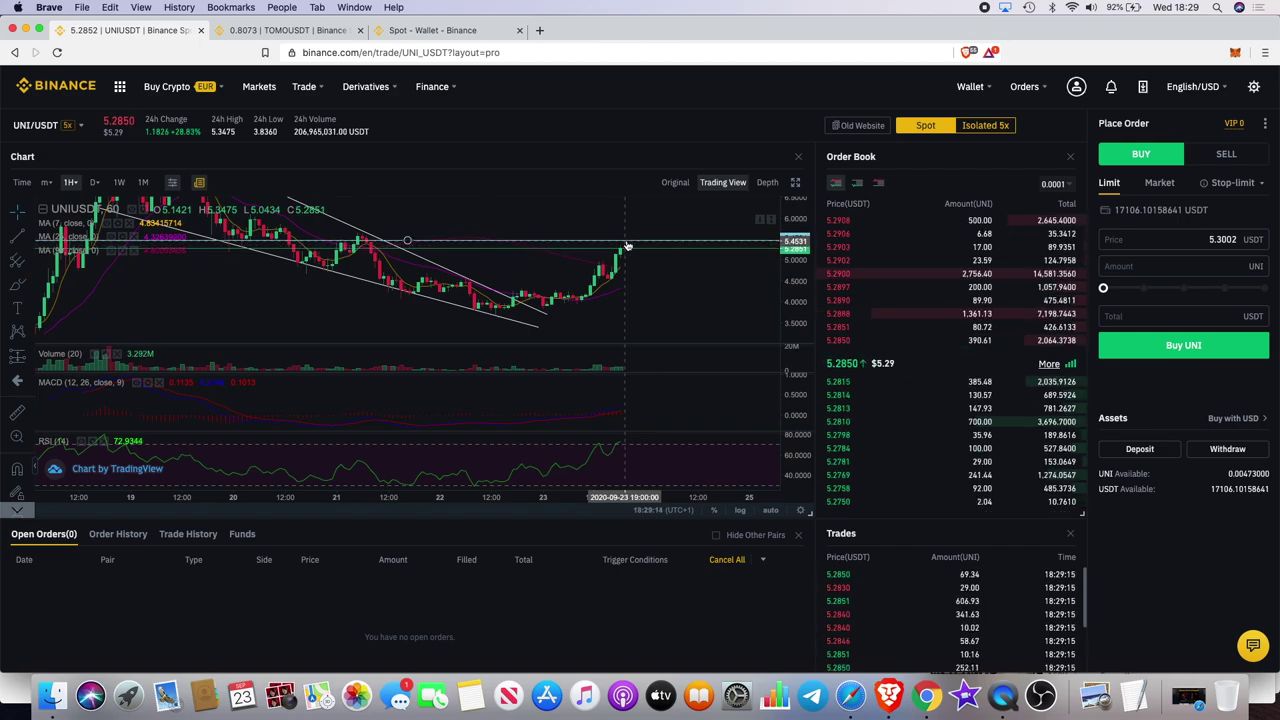
scroll(641, 262, down, 3)
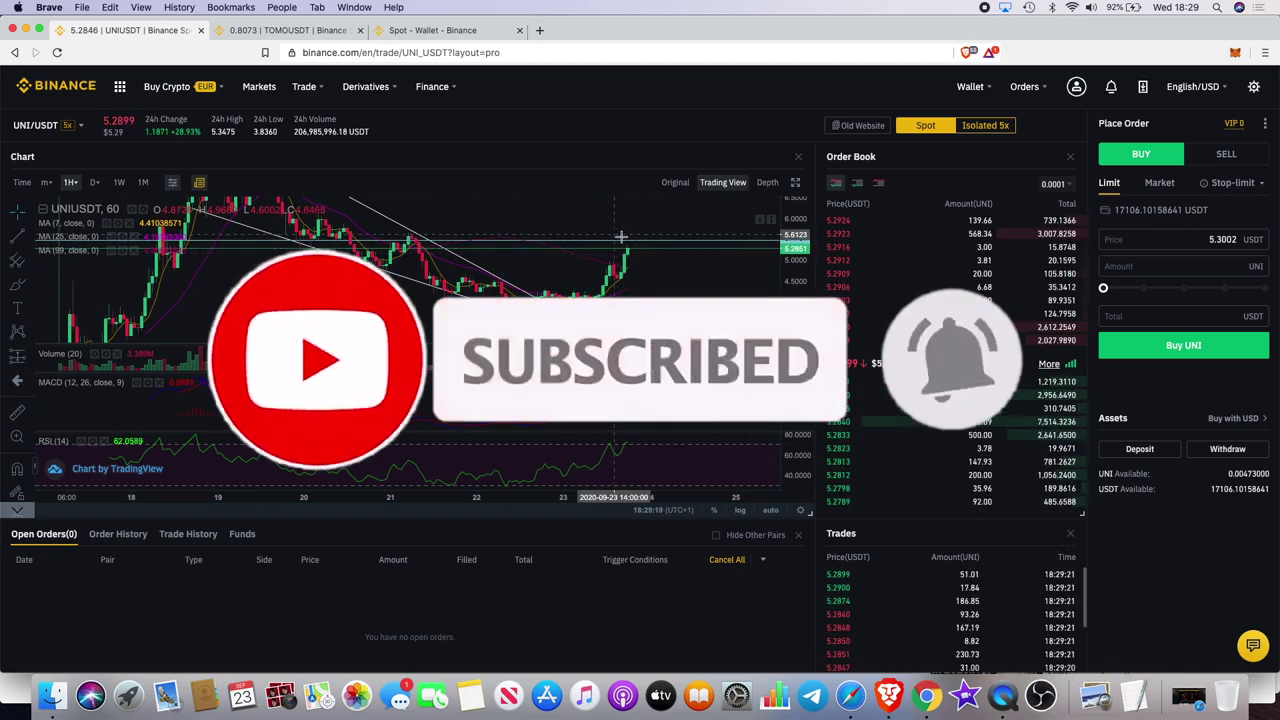
scroll(650, 232, up, 1)
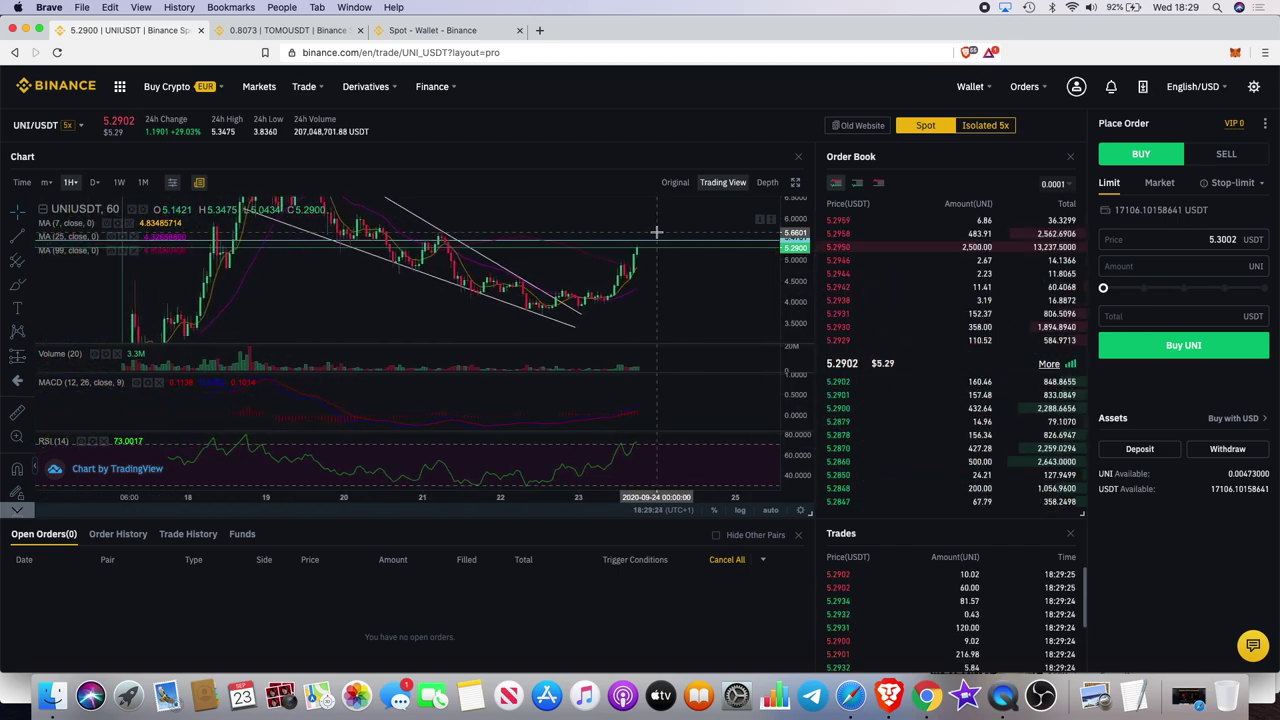
scroll(656, 232, up, 1)
scroll(656, 232, up, 1)
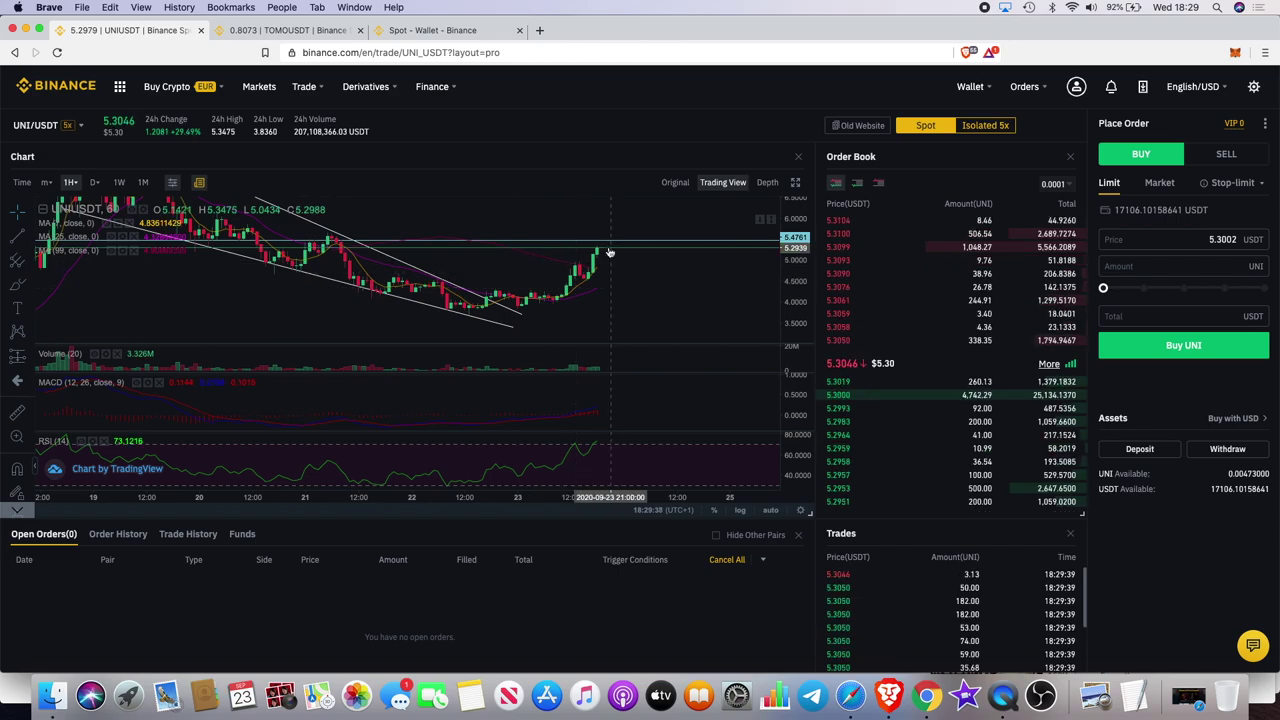
scroll(612, 255, down, 2)
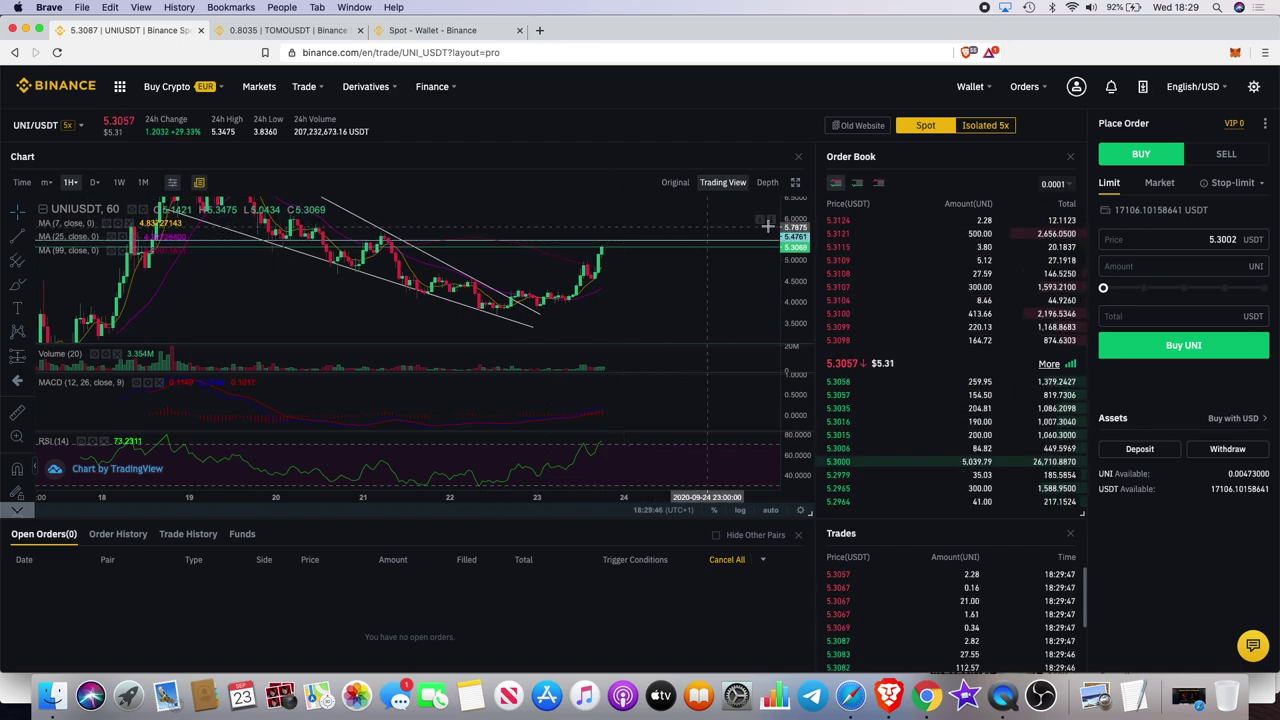
drag(786, 236, 784, 270)
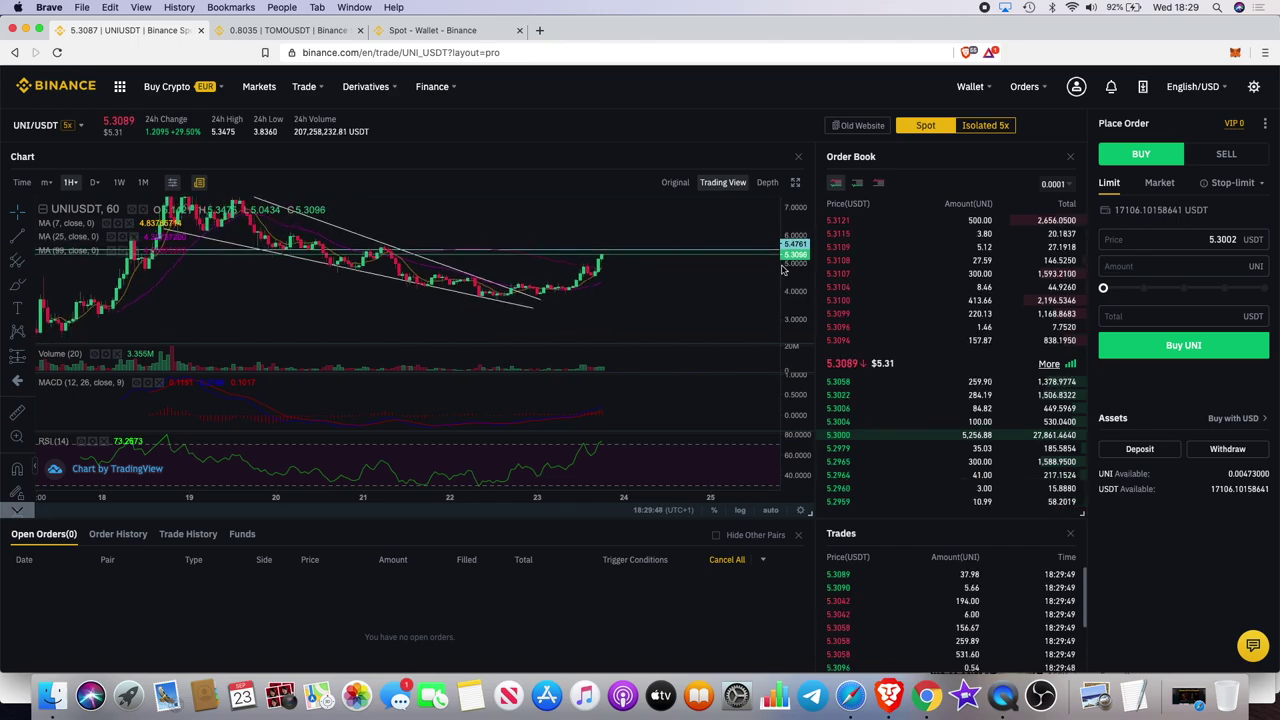
scroll(649, 286, down, 3)
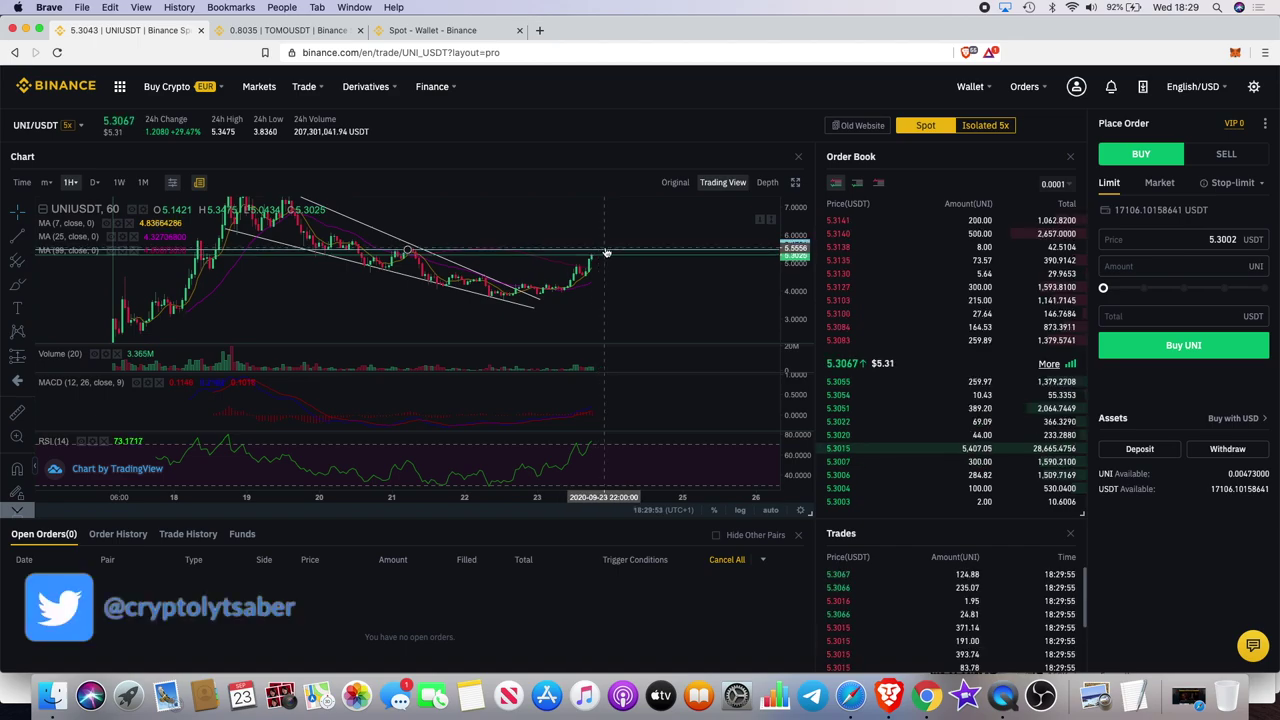
scroll(600, 255, up, 2)
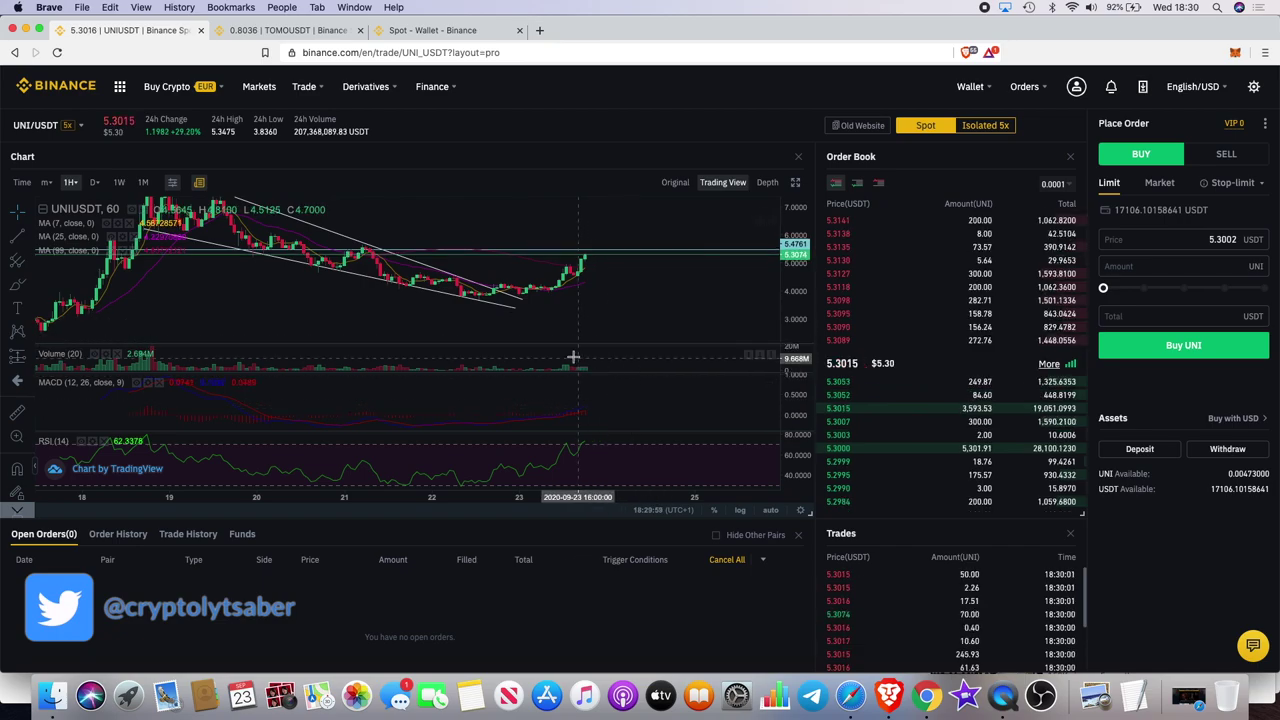
scroll(589, 354, up, 3)
scroll(589, 354, up, 1)
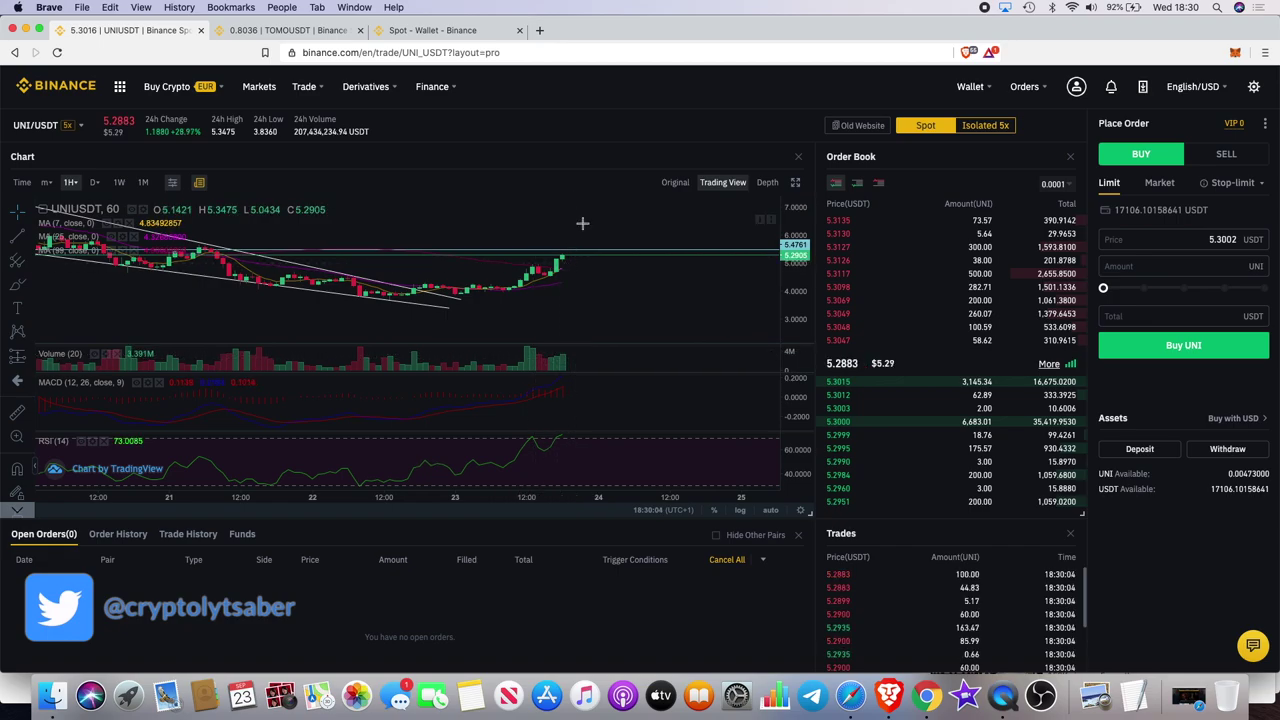
scroll(620, 316, down, 3)
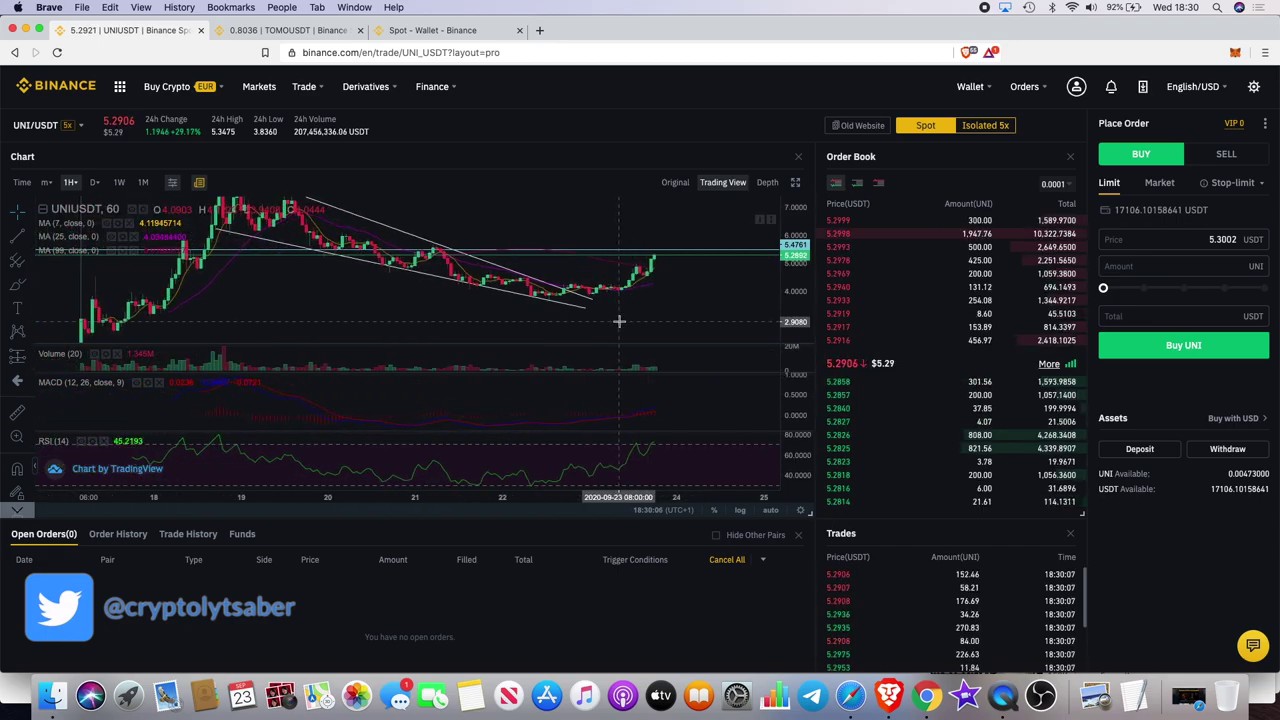
scroll(619, 321, up, 2)
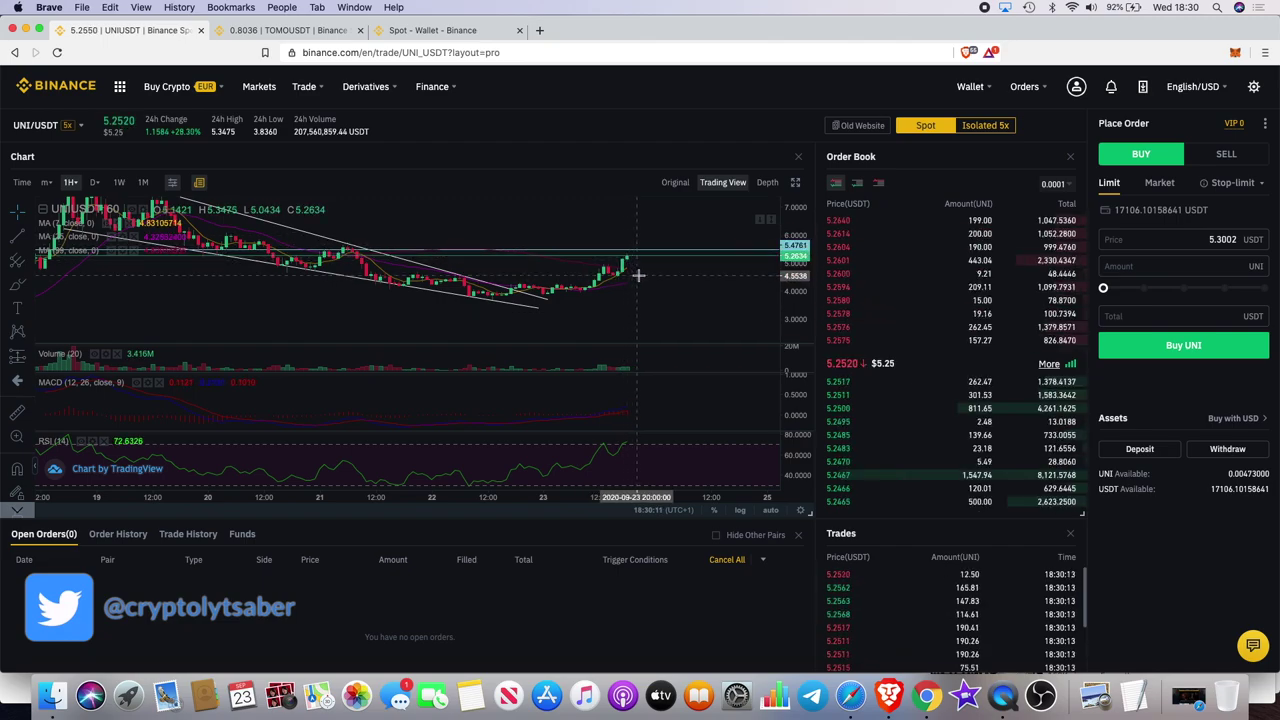
scroll(638, 272, down, 1)
scroll(638, 272, down, 3)
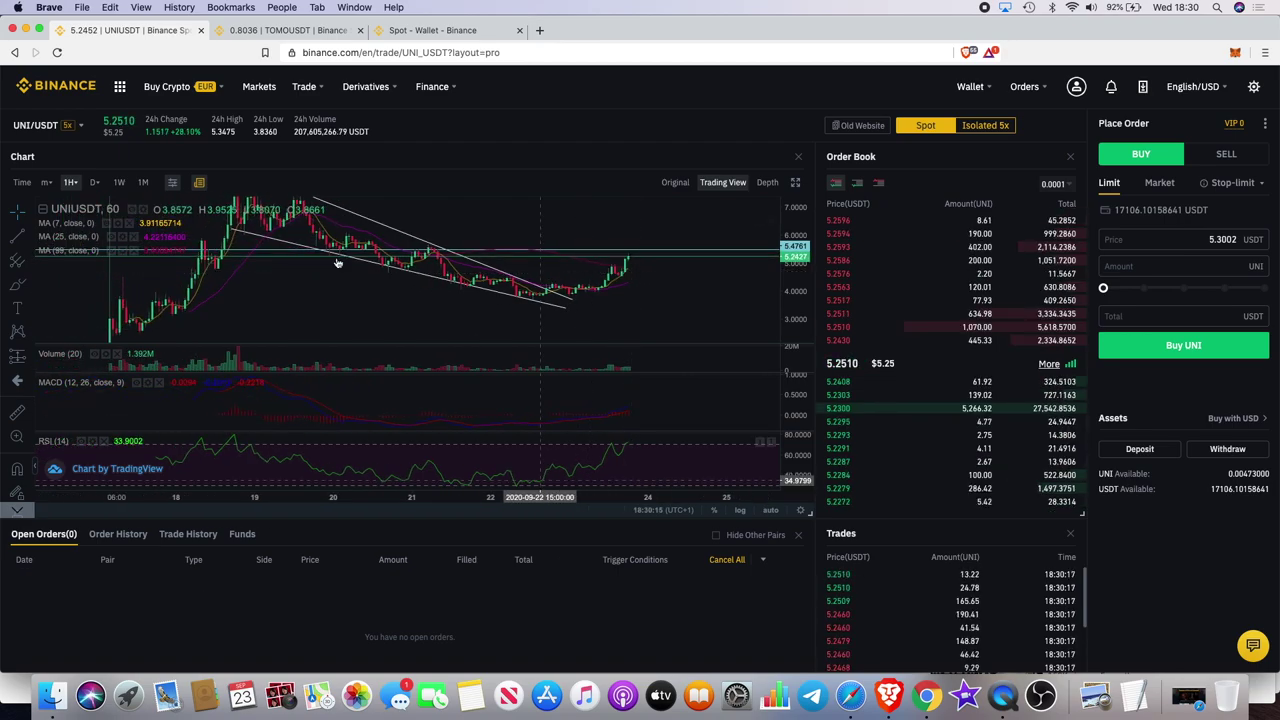
scroll(591, 340, up, 3)
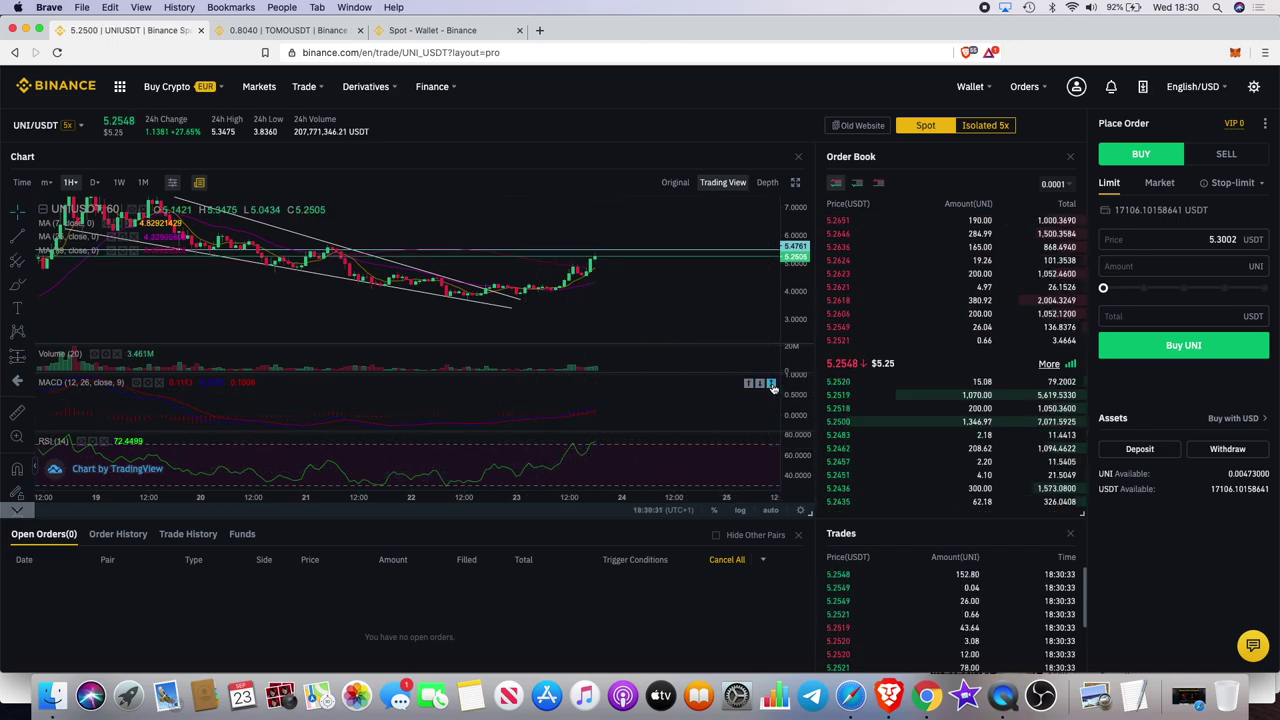
click(772, 386)
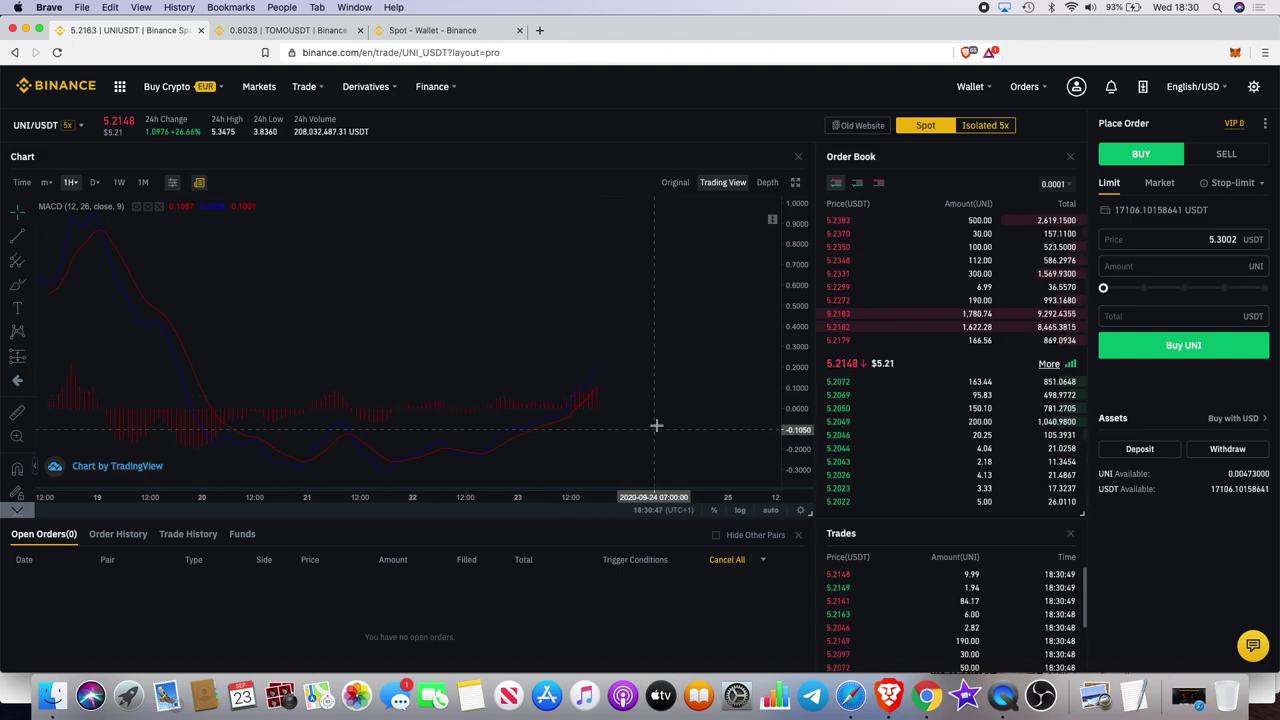
click(773, 221)
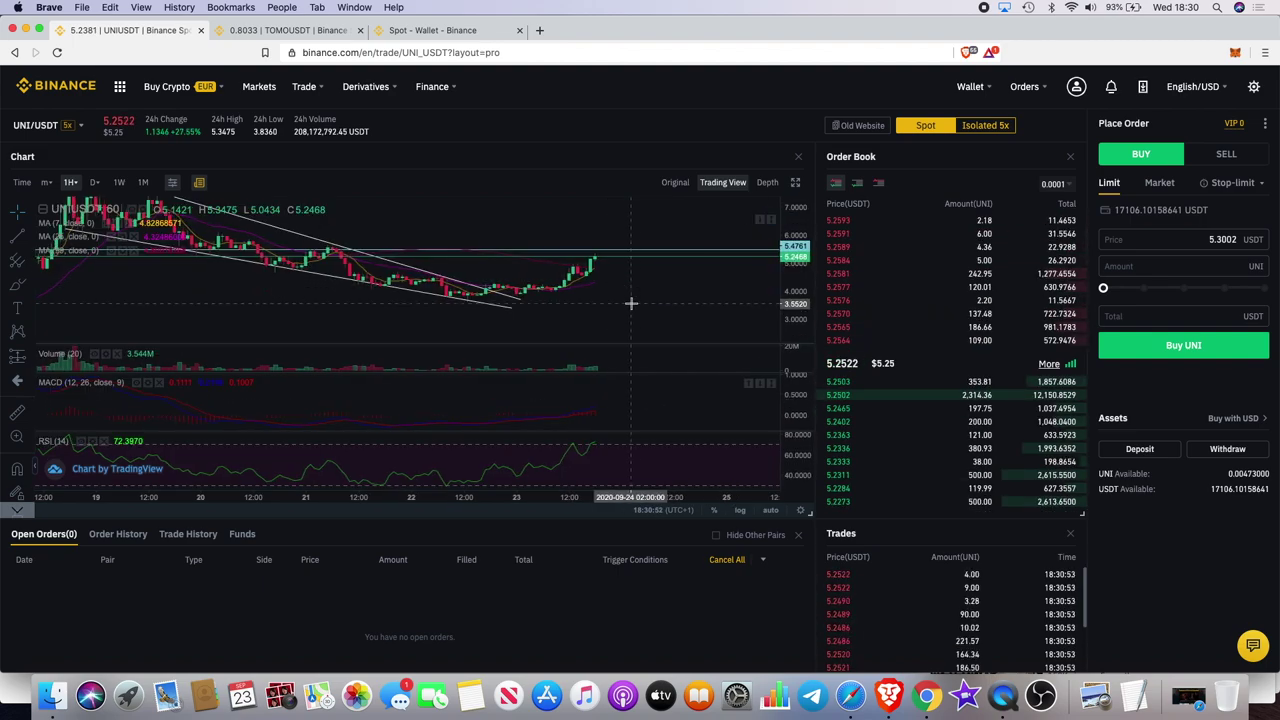
scroll(631, 303, down, 3)
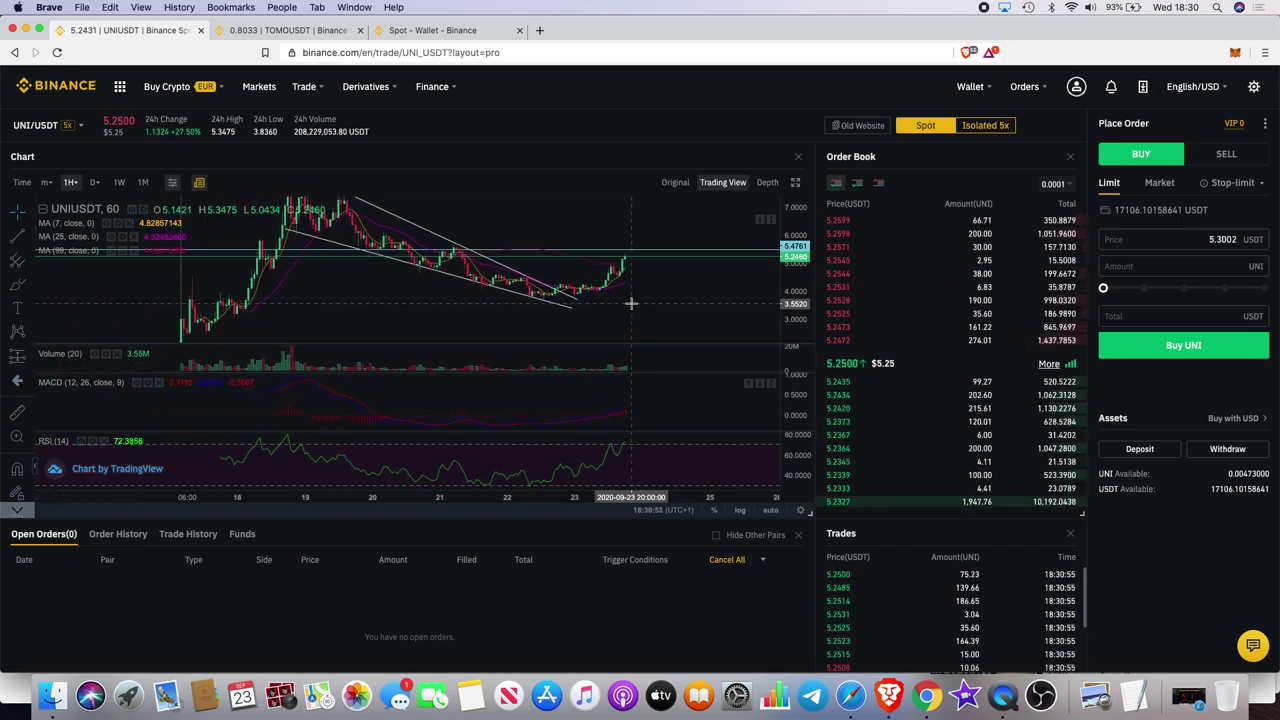
Zoom the UNI/USDT chart, then pick 4-hour candles from the 1H interval menu.
scroll(631, 303, up, 3)
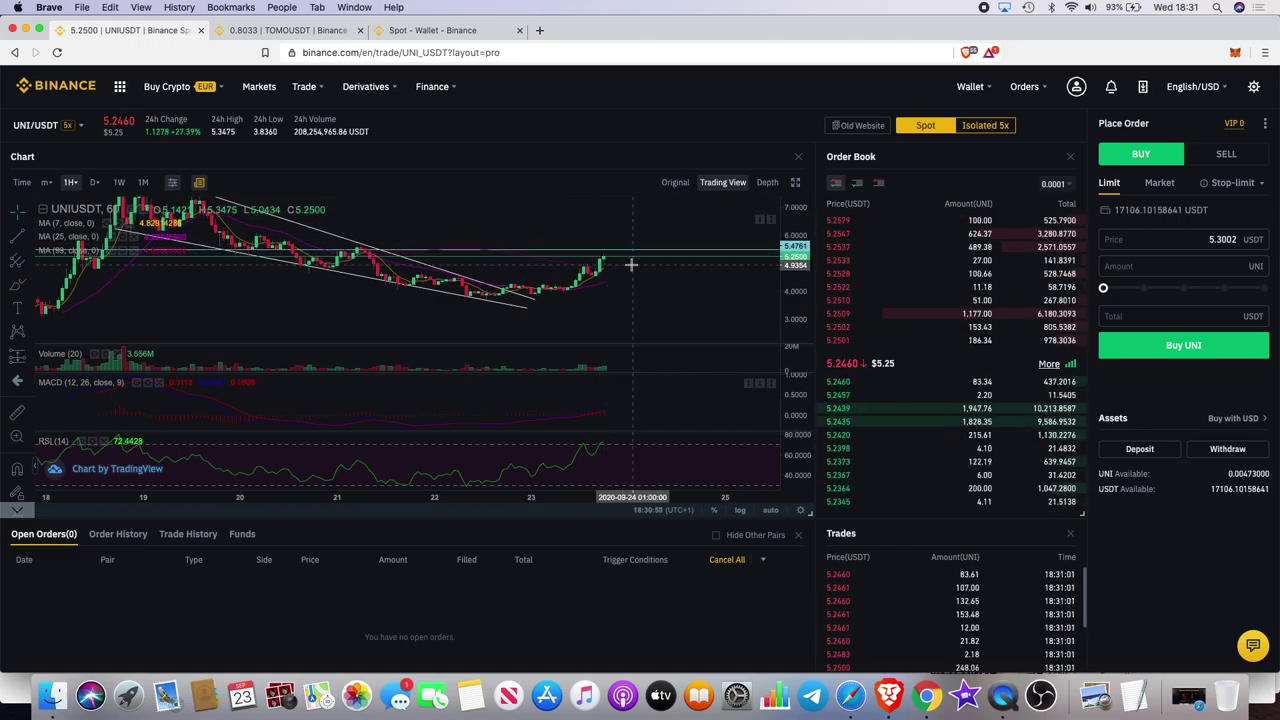
scroll(631, 264, down, 5)
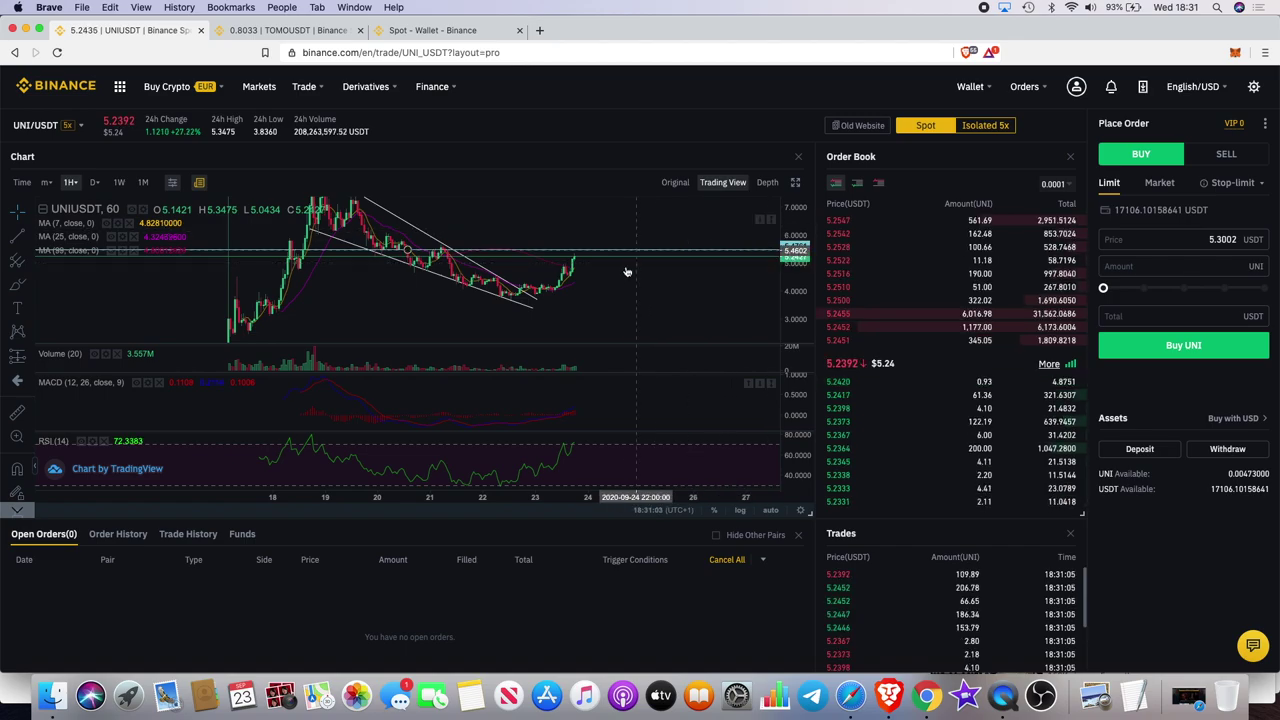
scroll(603, 290, up, 4)
scroll(603, 292, down, 4)
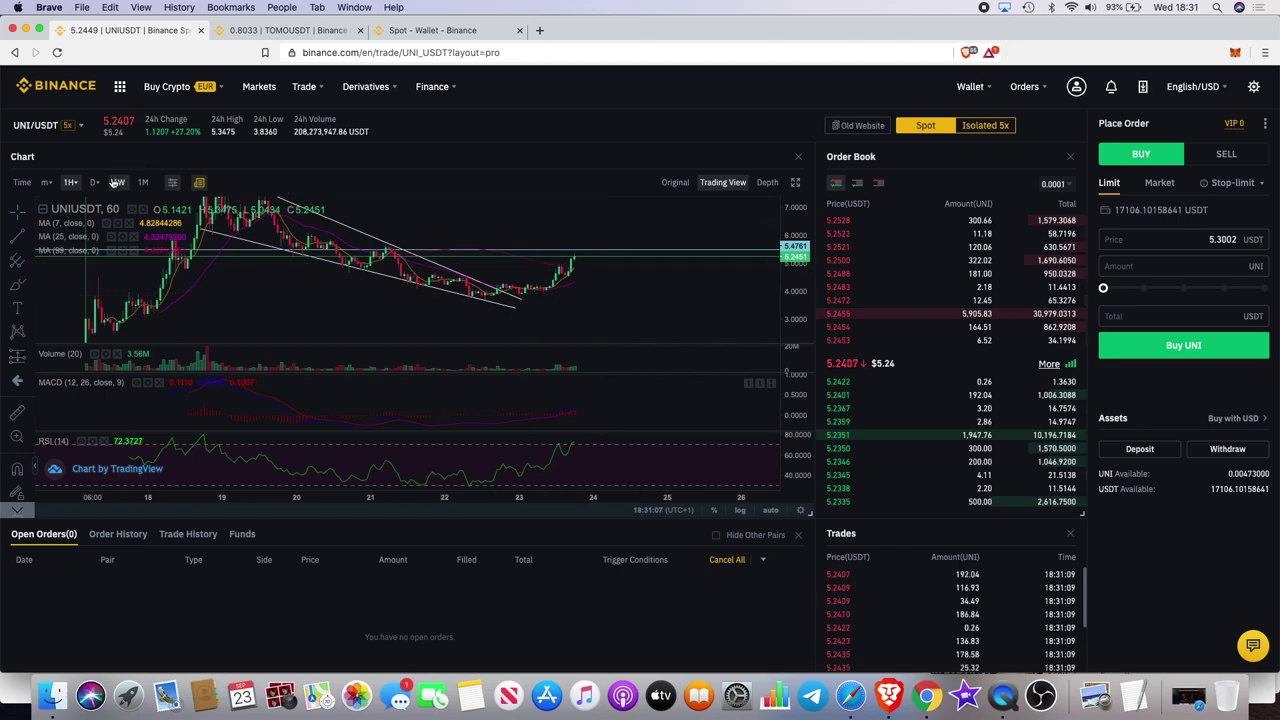
mouse_move(75, 190)
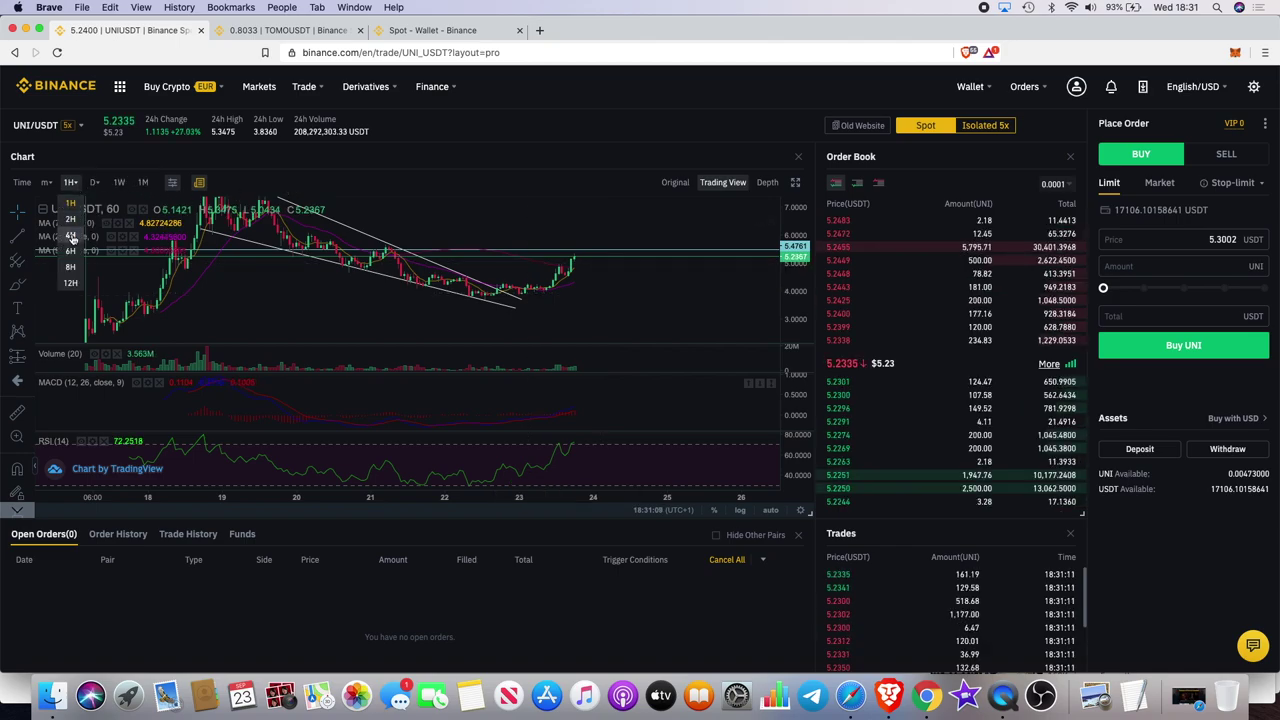
click(71, 234)
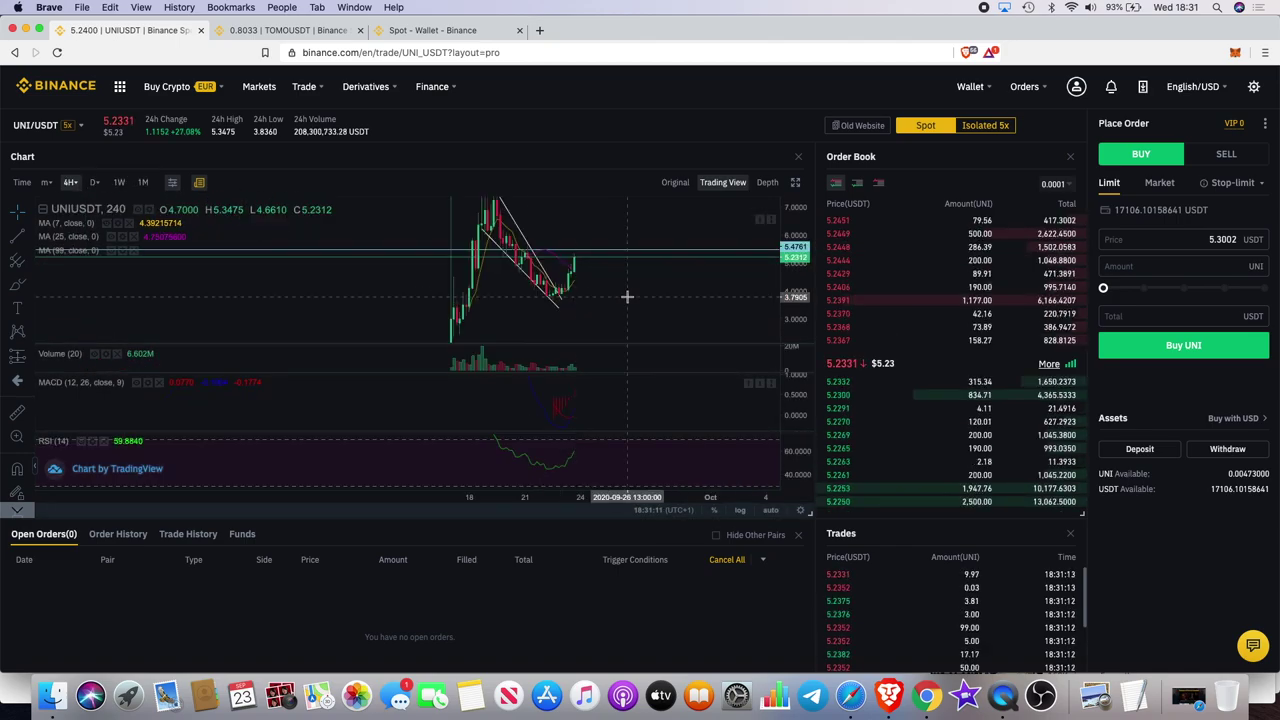
Zoom around the 4-hour UNI/USDT chart and start measuring the recent move (0.3101, 5.97%).
scroll(627, 296, up, 5)
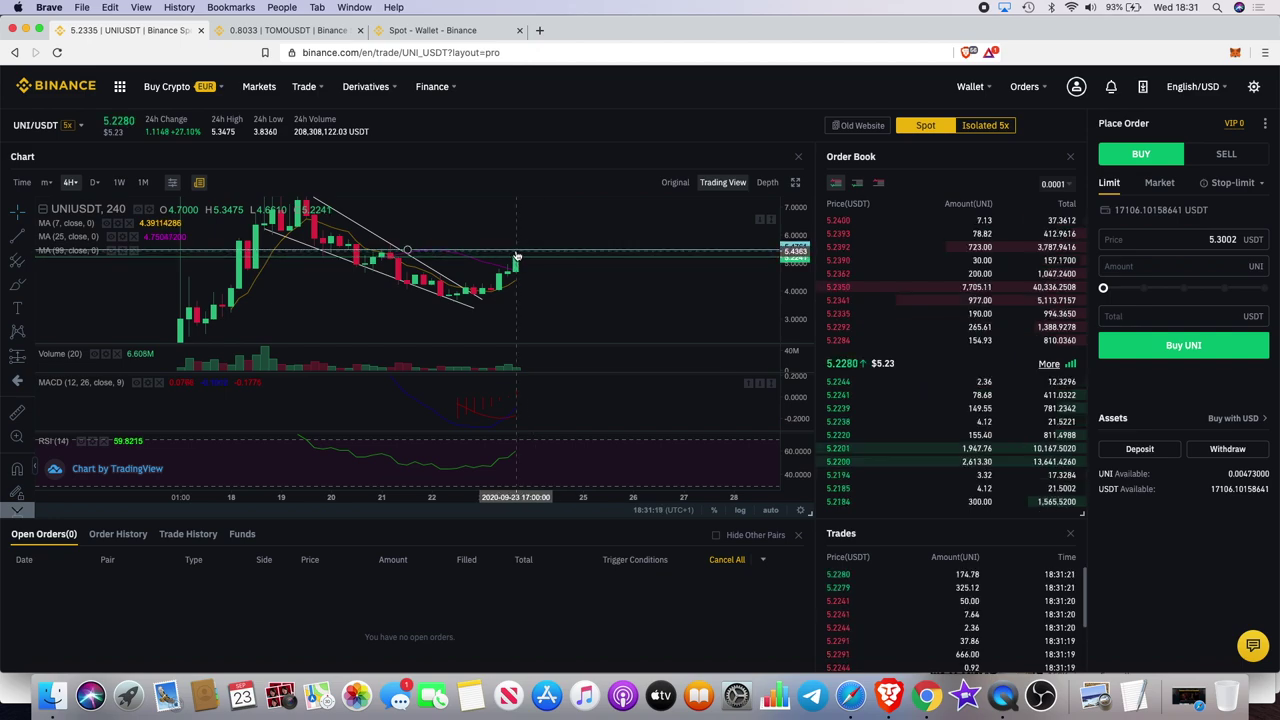
scroll(550, 277, up, 2)
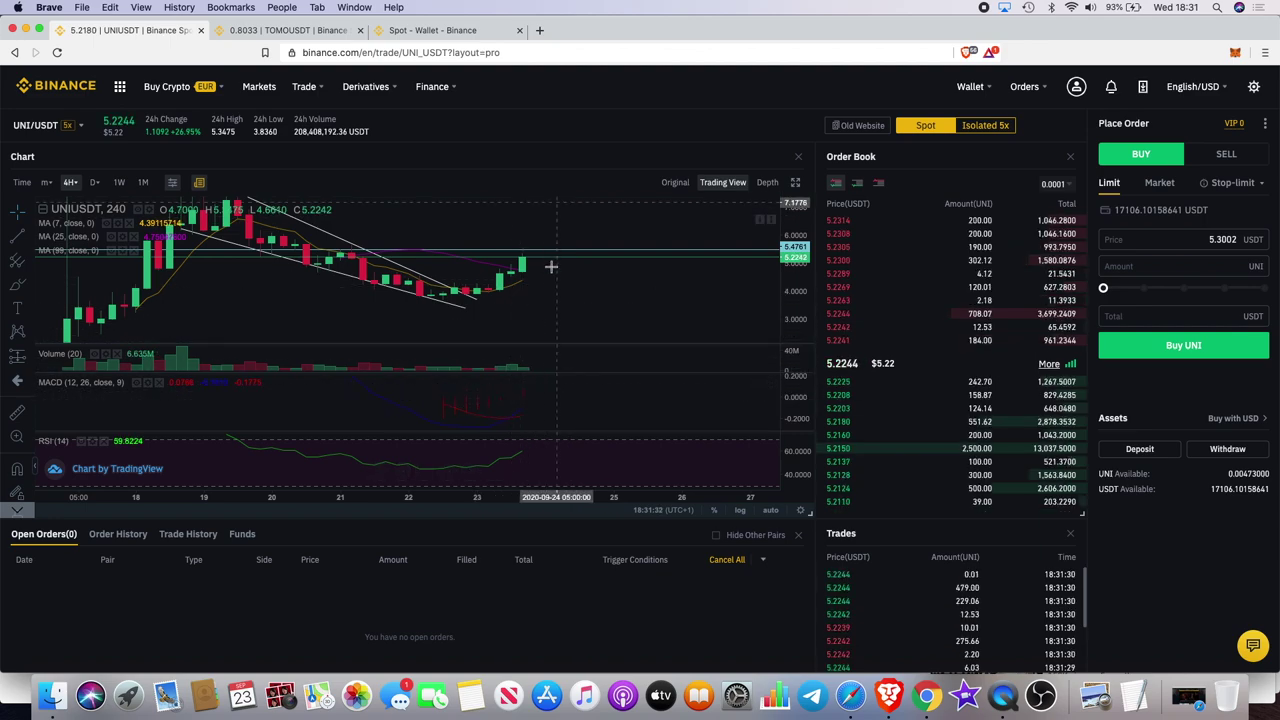
scroll(548, 285, down, 3)
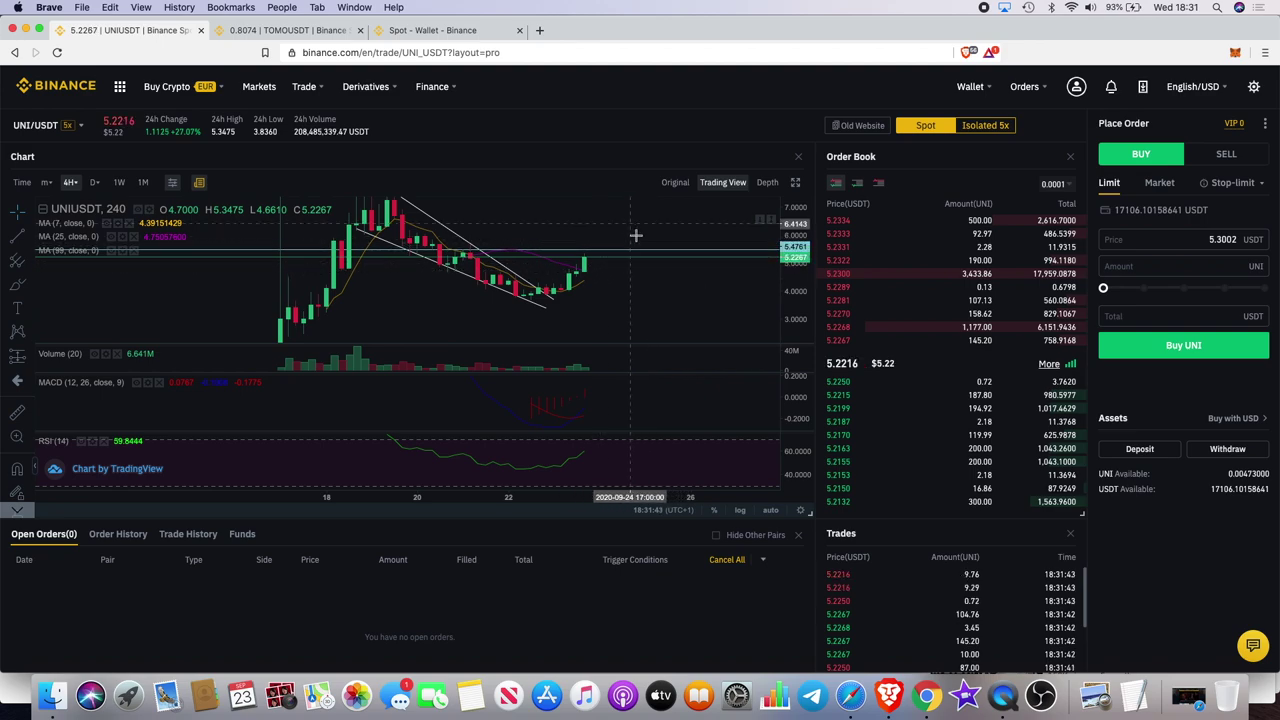
scroll(654, 258, down, 3)
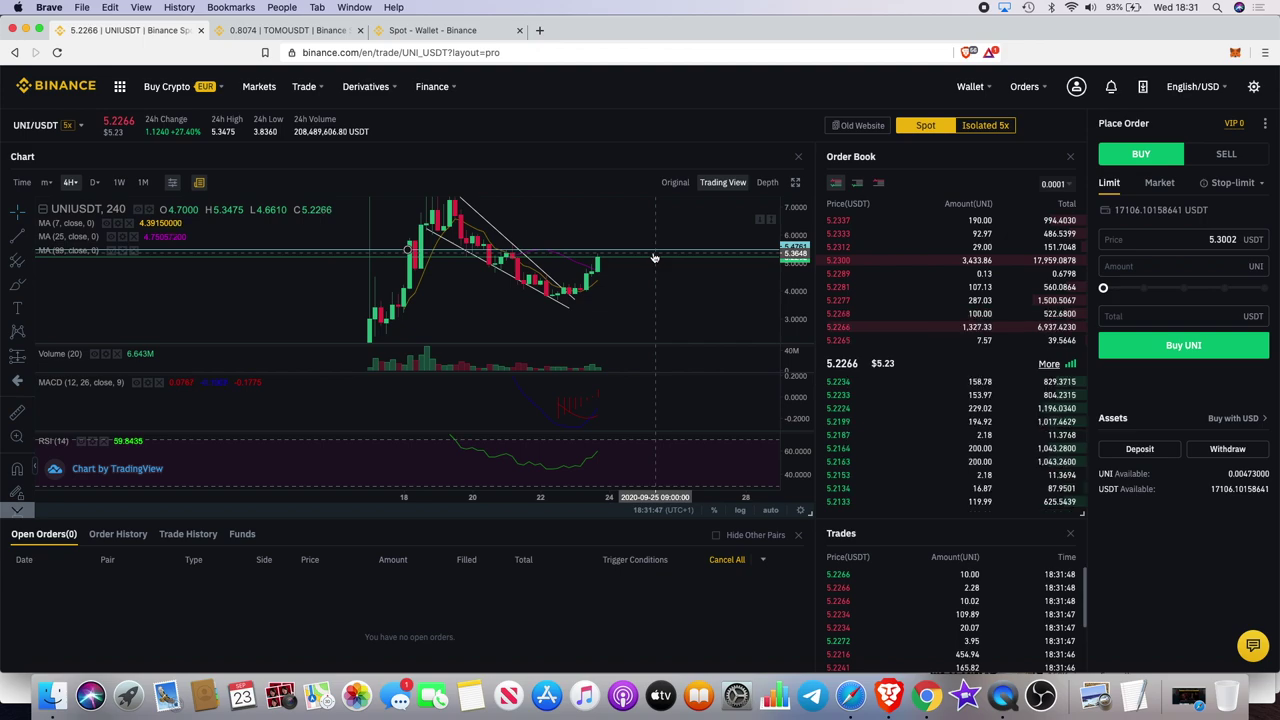
scroll(654, 258, up, 3)
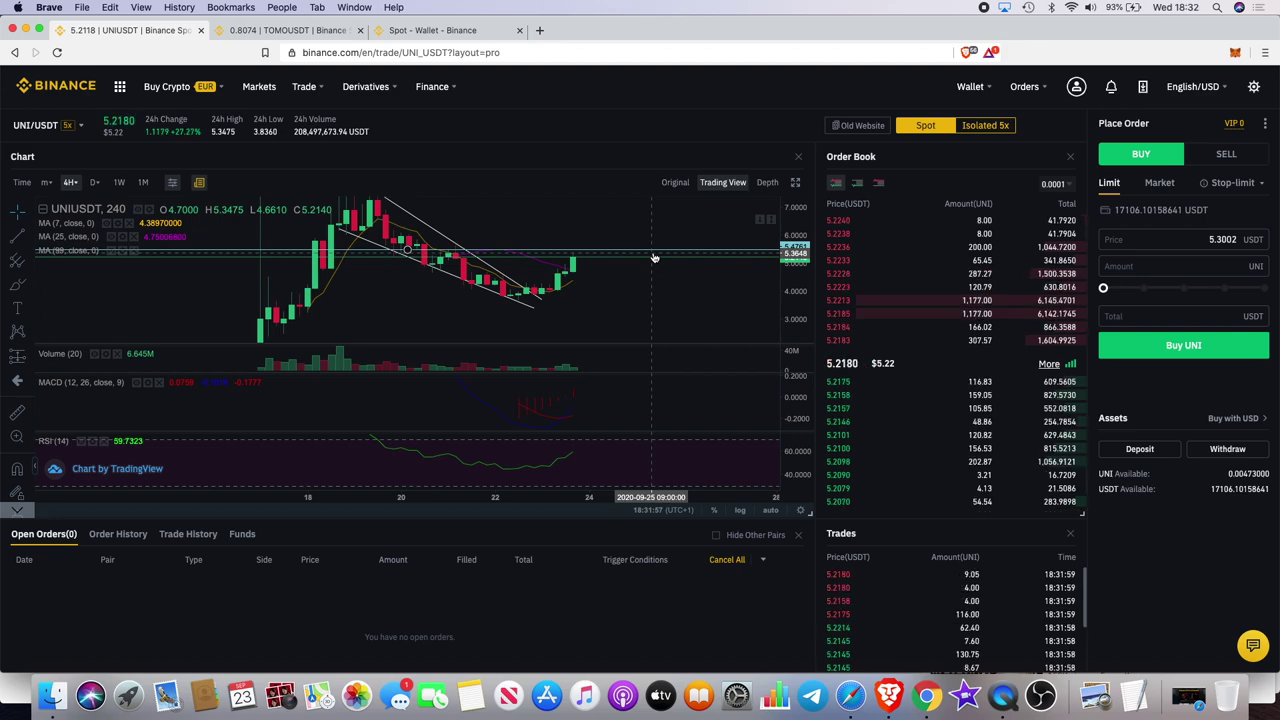
scroll(654, 258, down, 2)
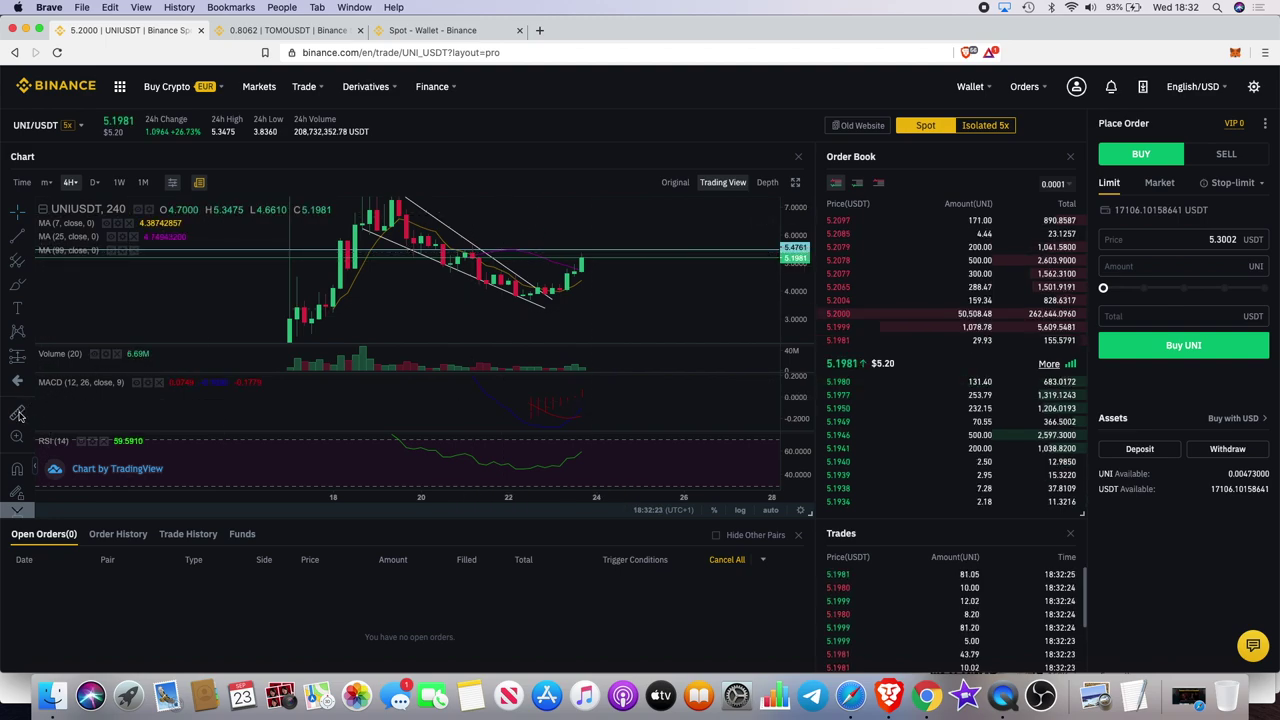
click(660, 257)
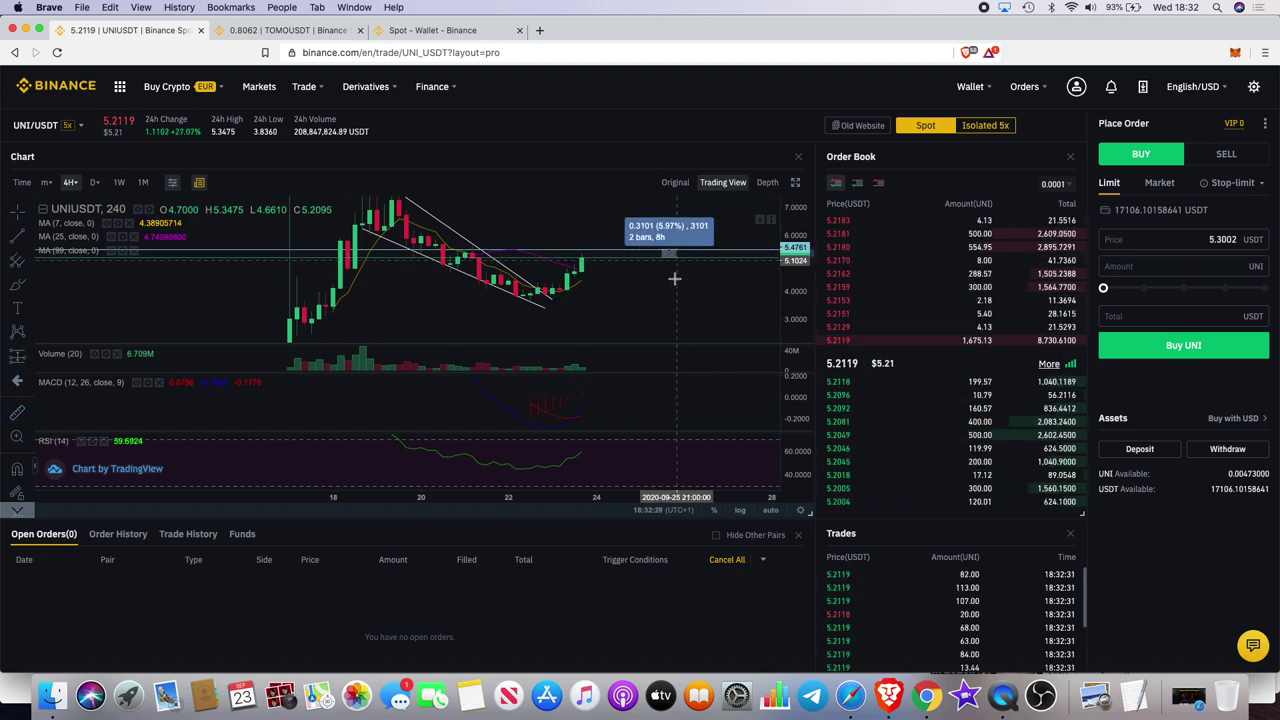
click(673, 278)
scroll(673, 278, left, 5)
scroll(673, 278, up, 5)
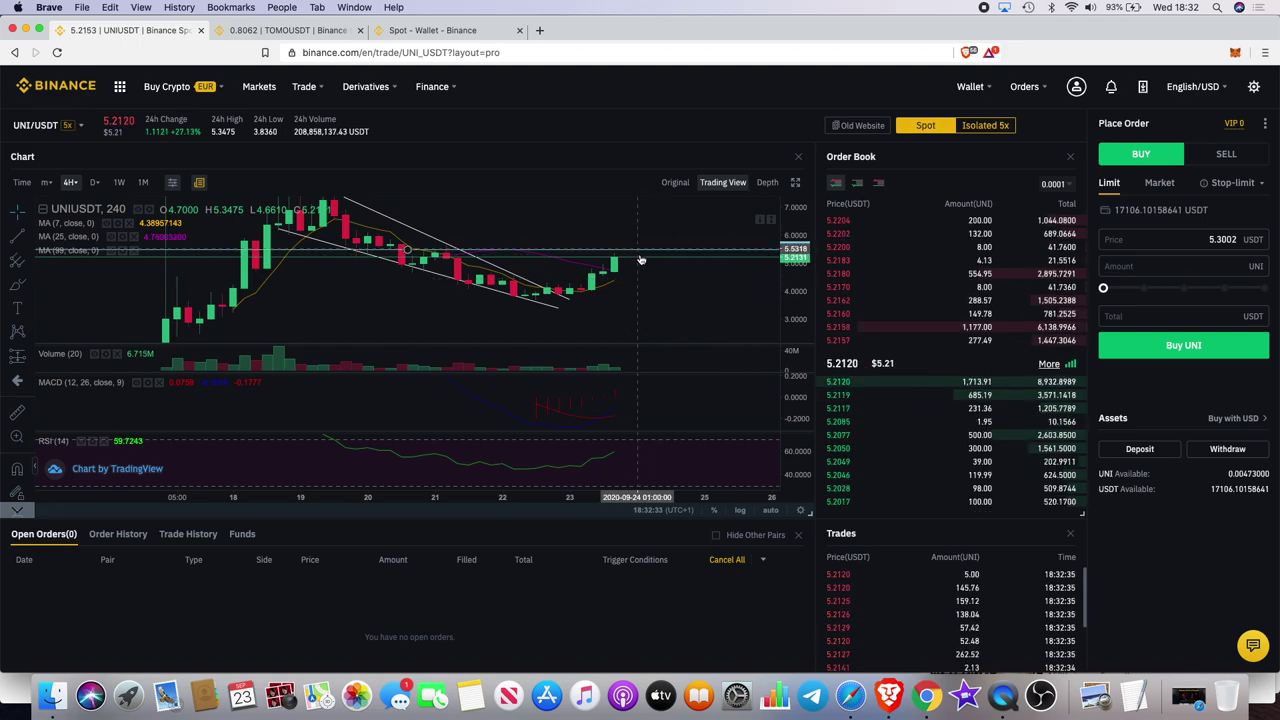
scroll(650, 285, down, 2)
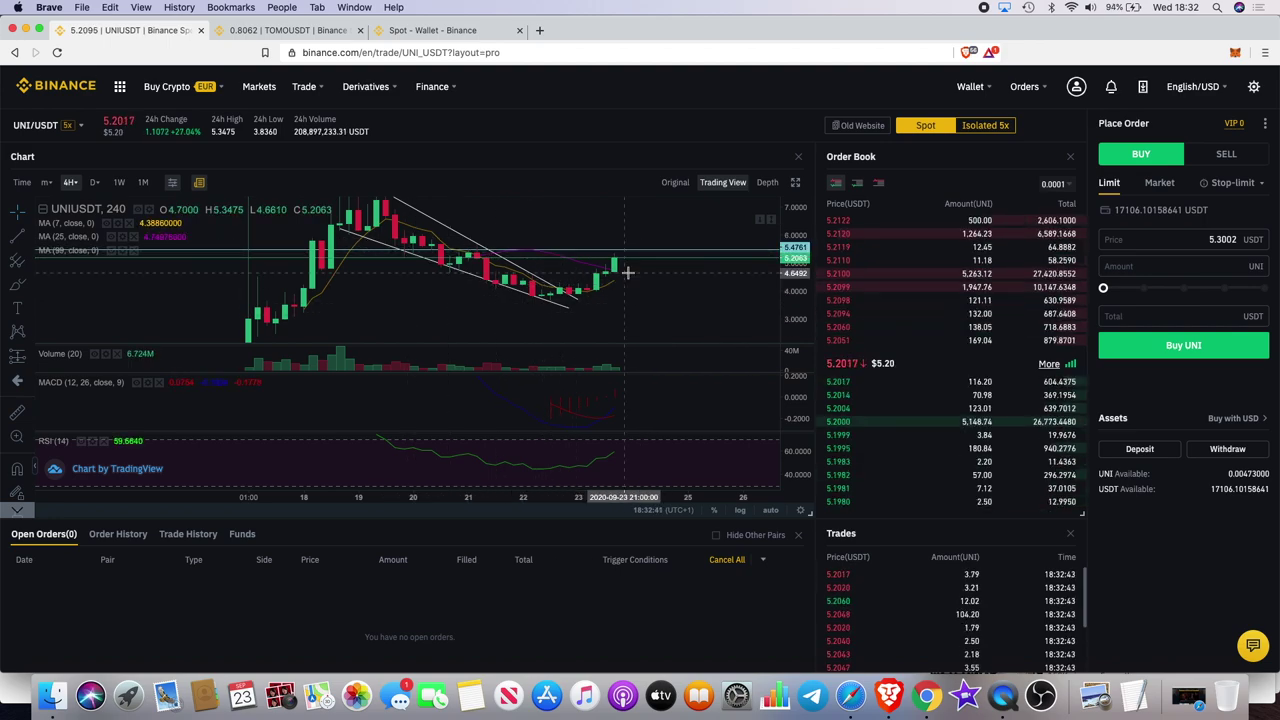
scroll(580, 265, down, 2)
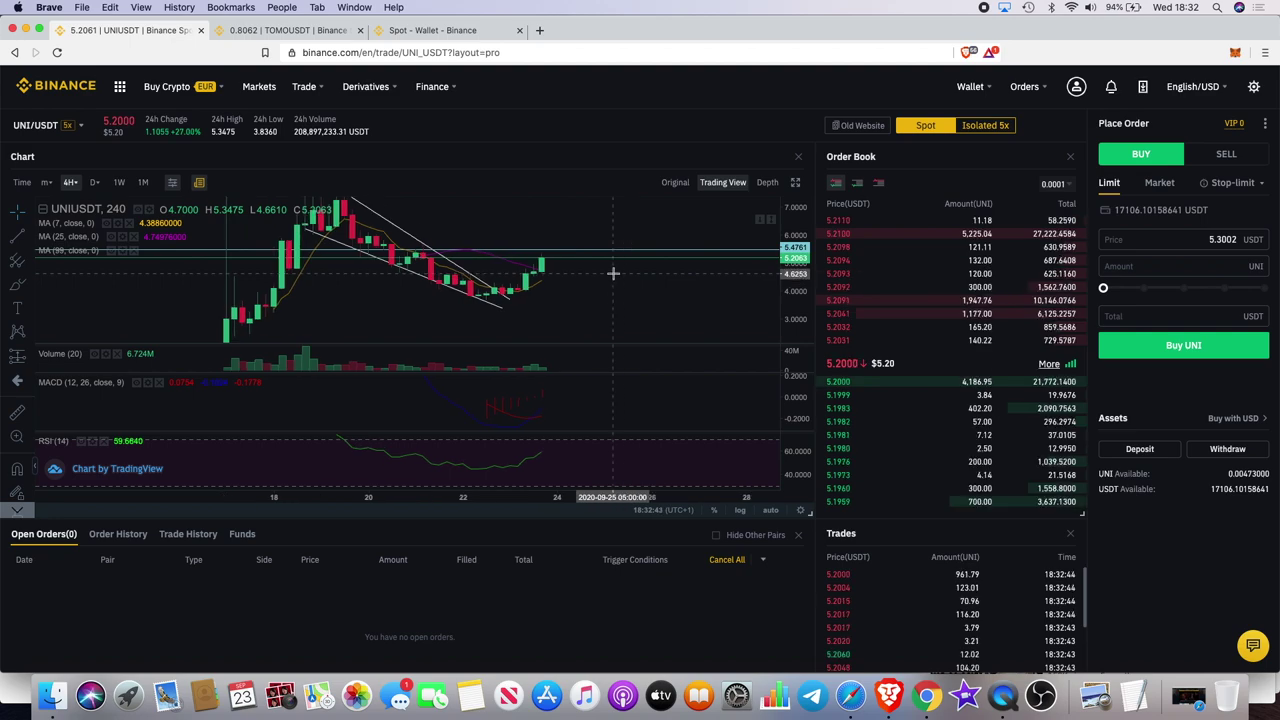
scroll(613, 272, left, 3)
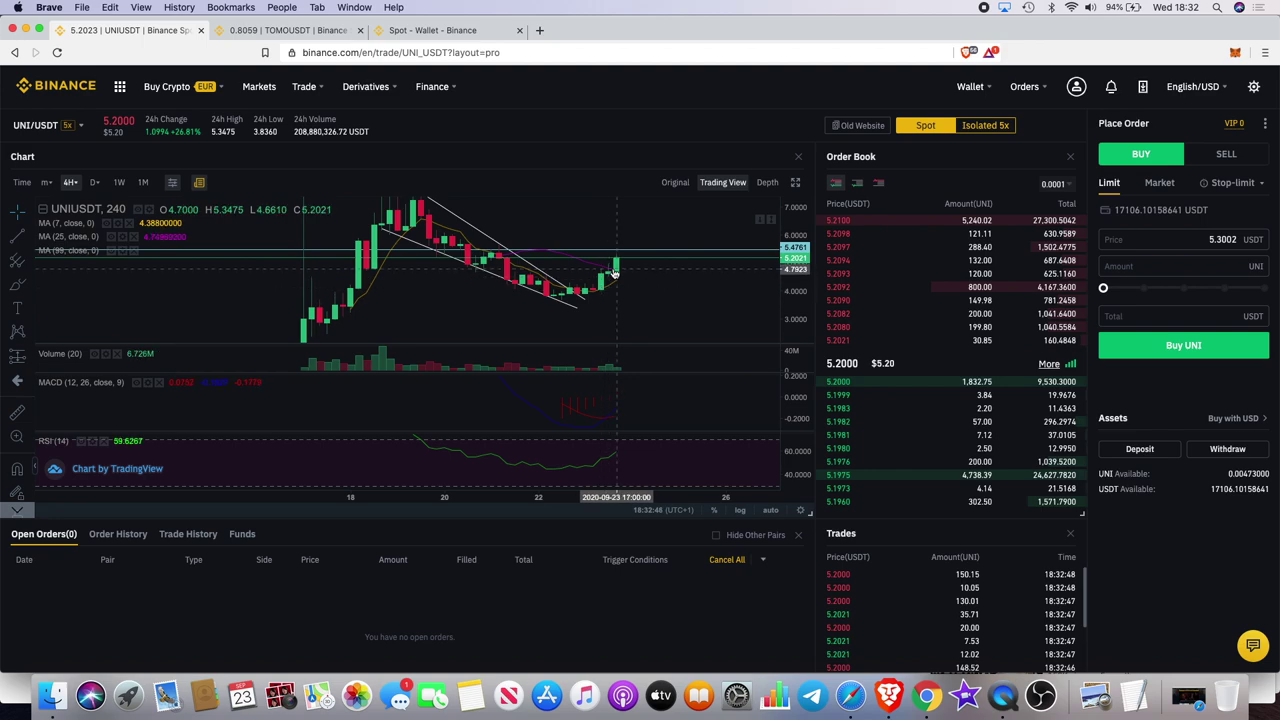
scroll(613, 272, up, 3)
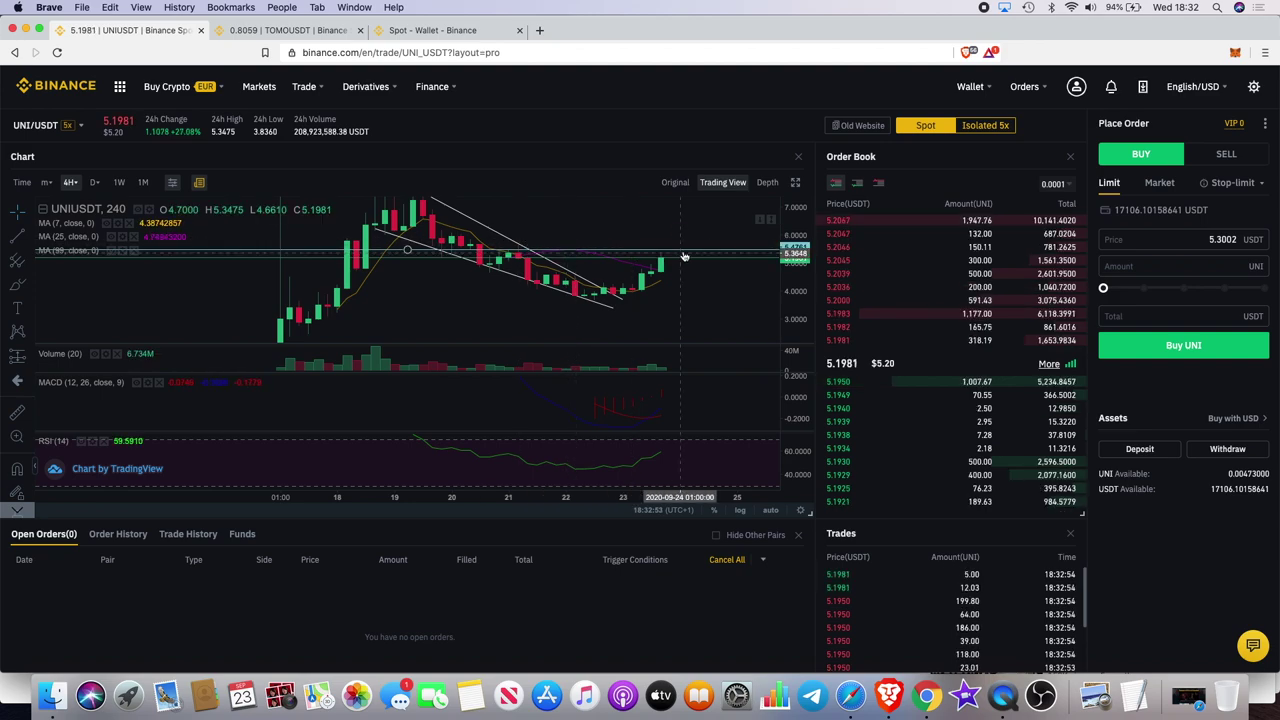
drag(800, 235, 797, 279)
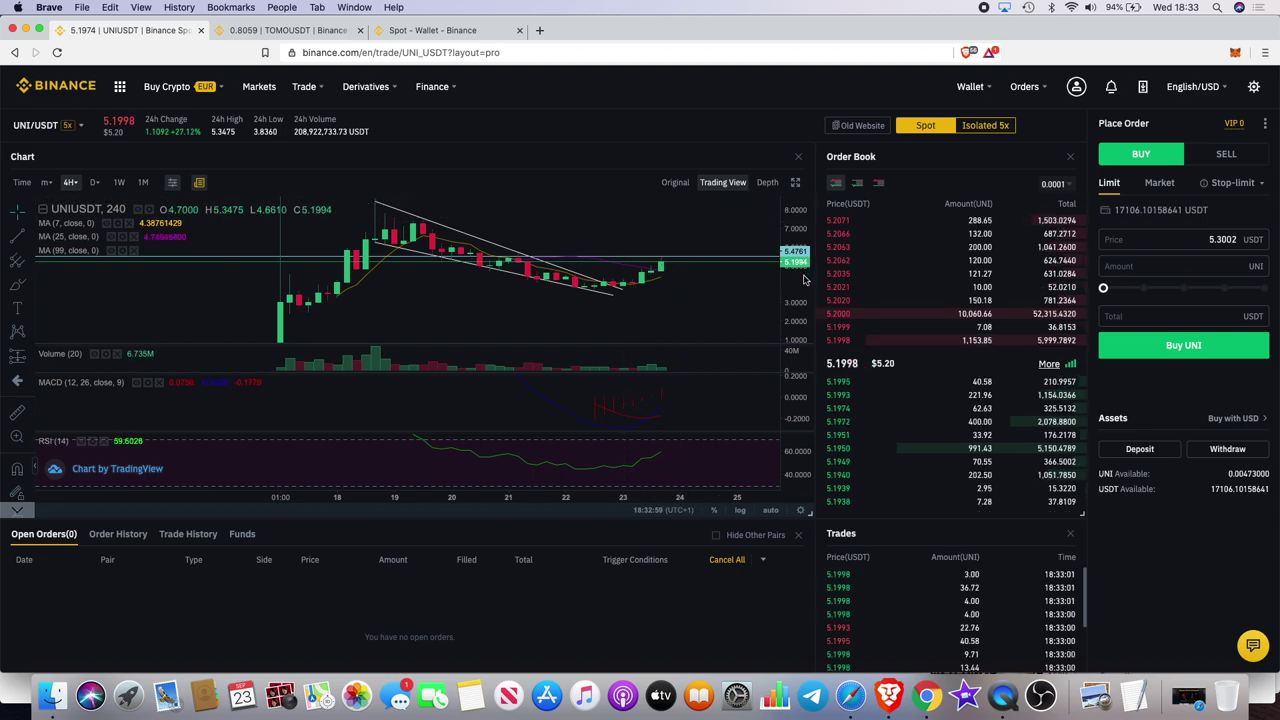
drag(806, 279, 729, 277)
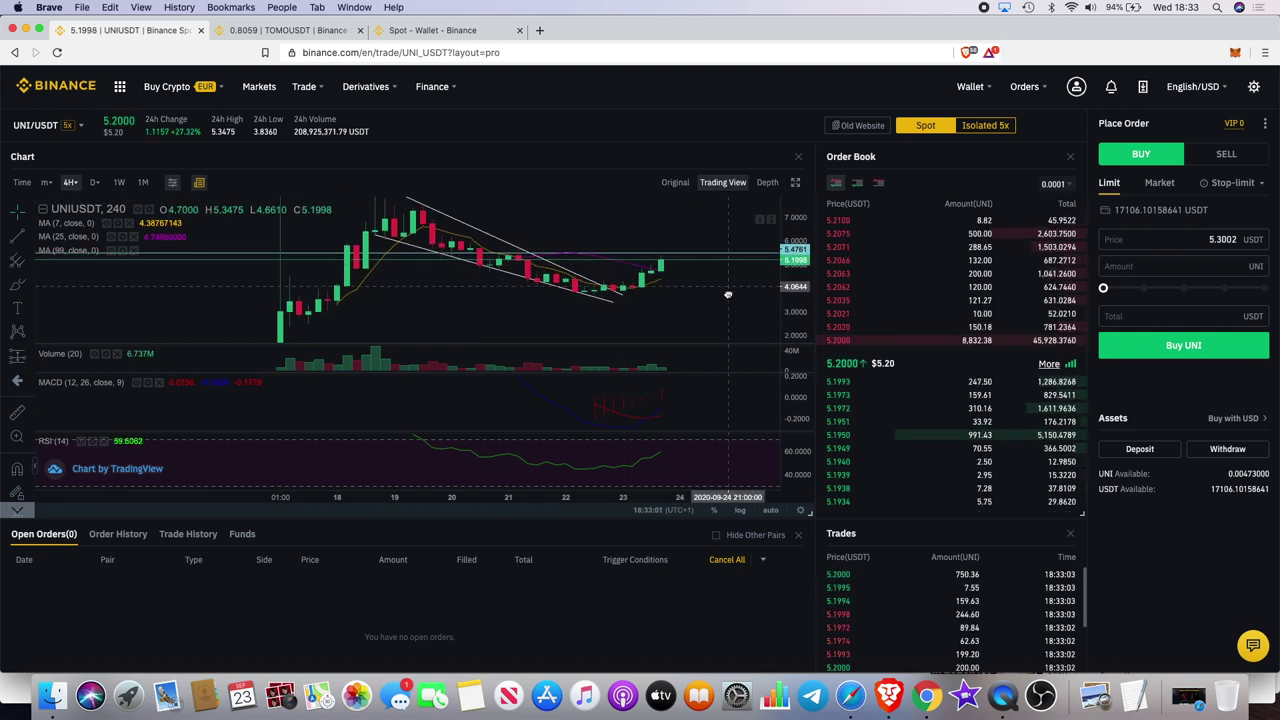
scroll(668, 285, down, 2)
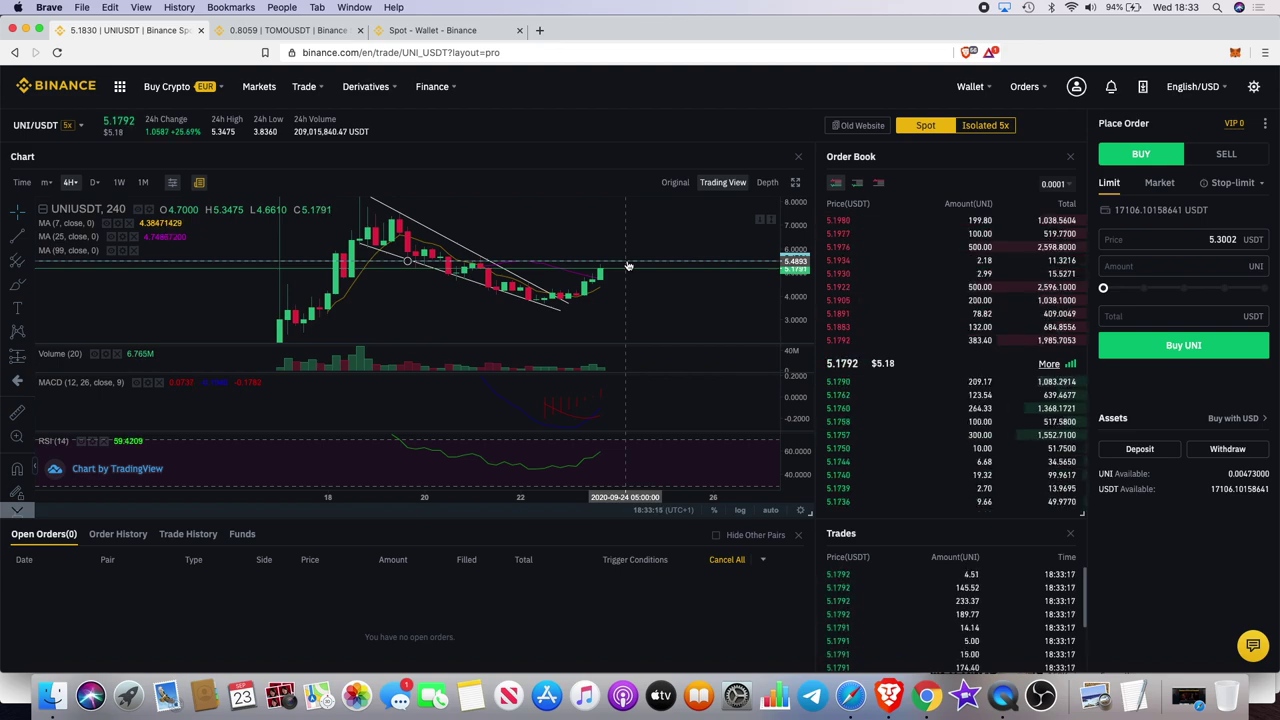
scroll(628, 265, left, 5)
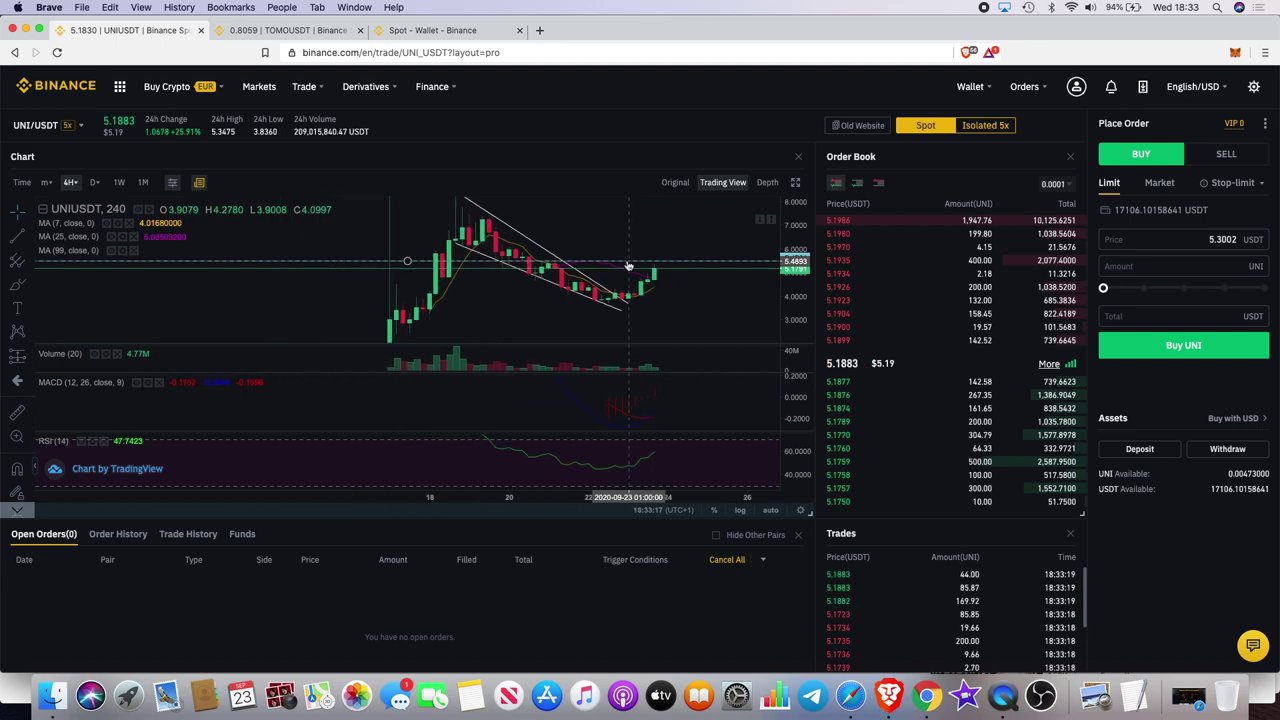
scroll(628, 265, up, 3)
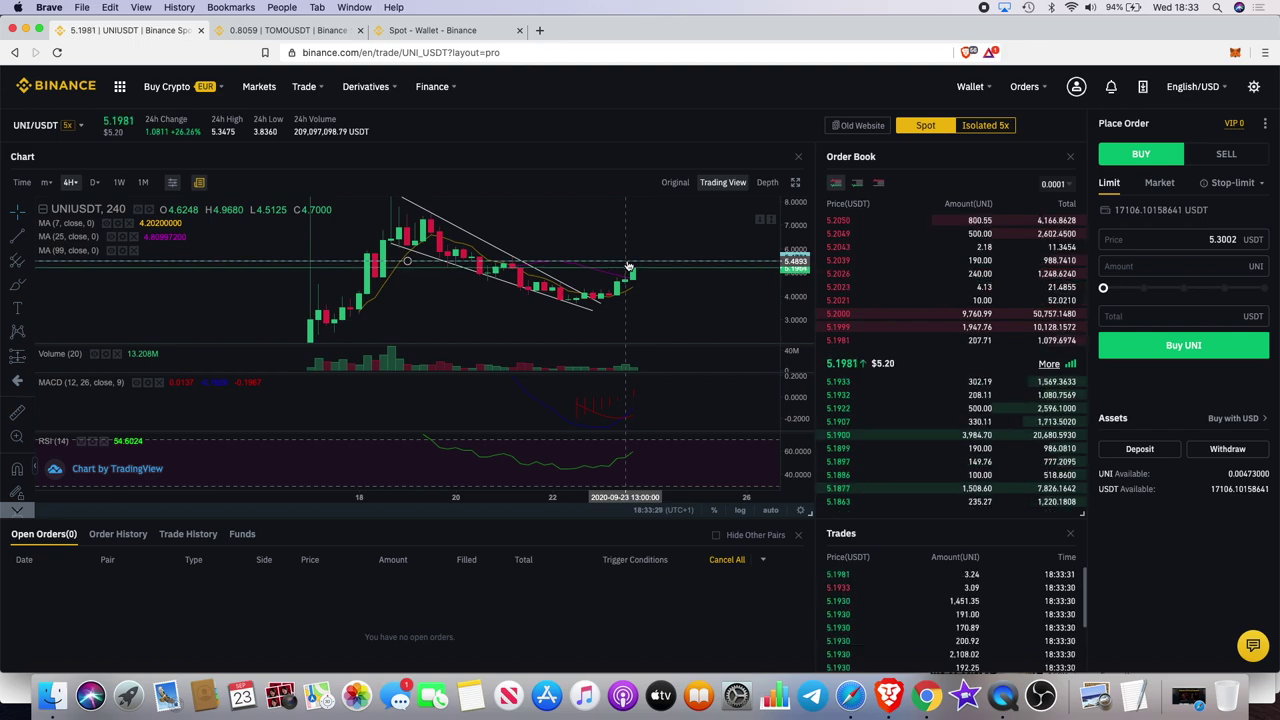
scroll(628, 265, up, 2)
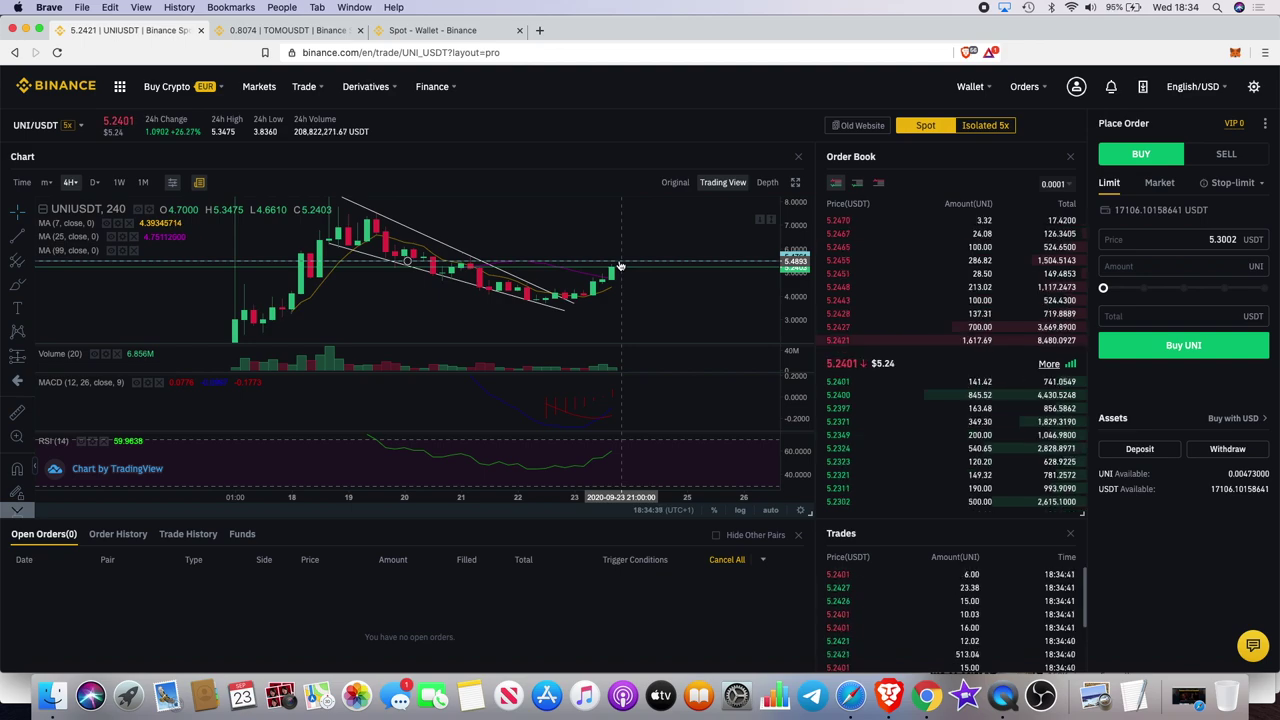
mouse_move(420, 107)
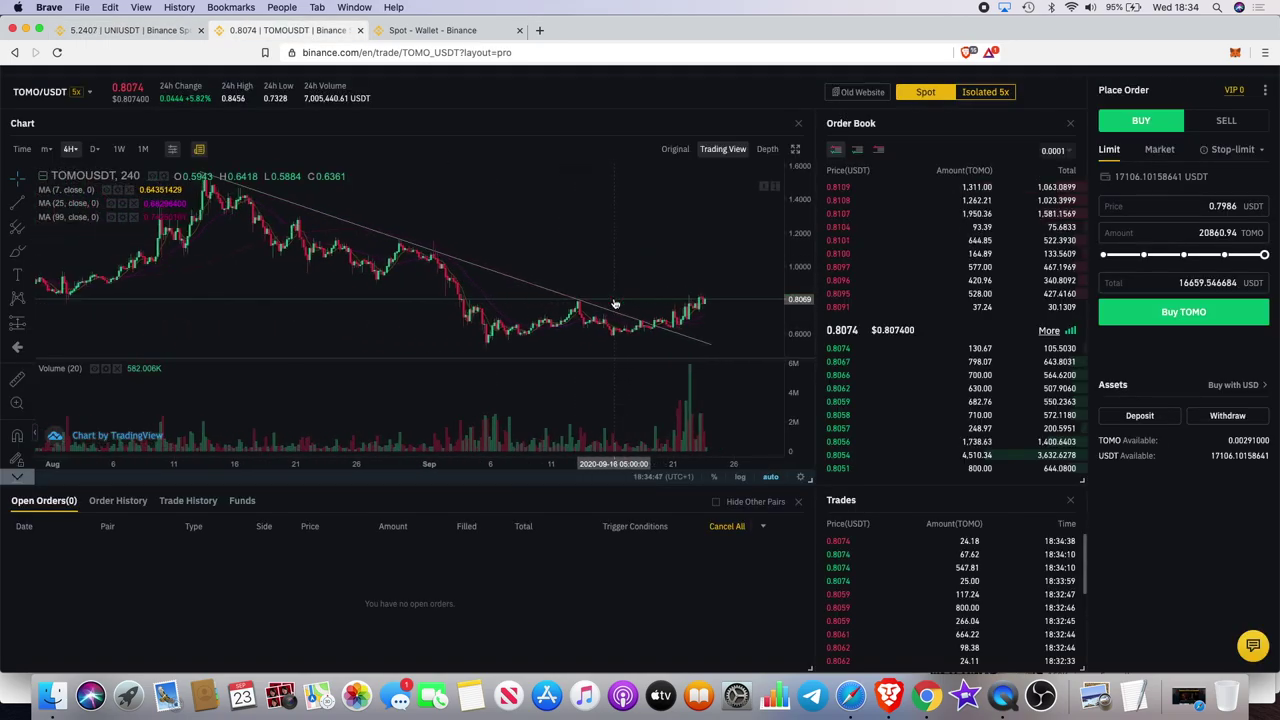
scroll(614, 303, down, 5)
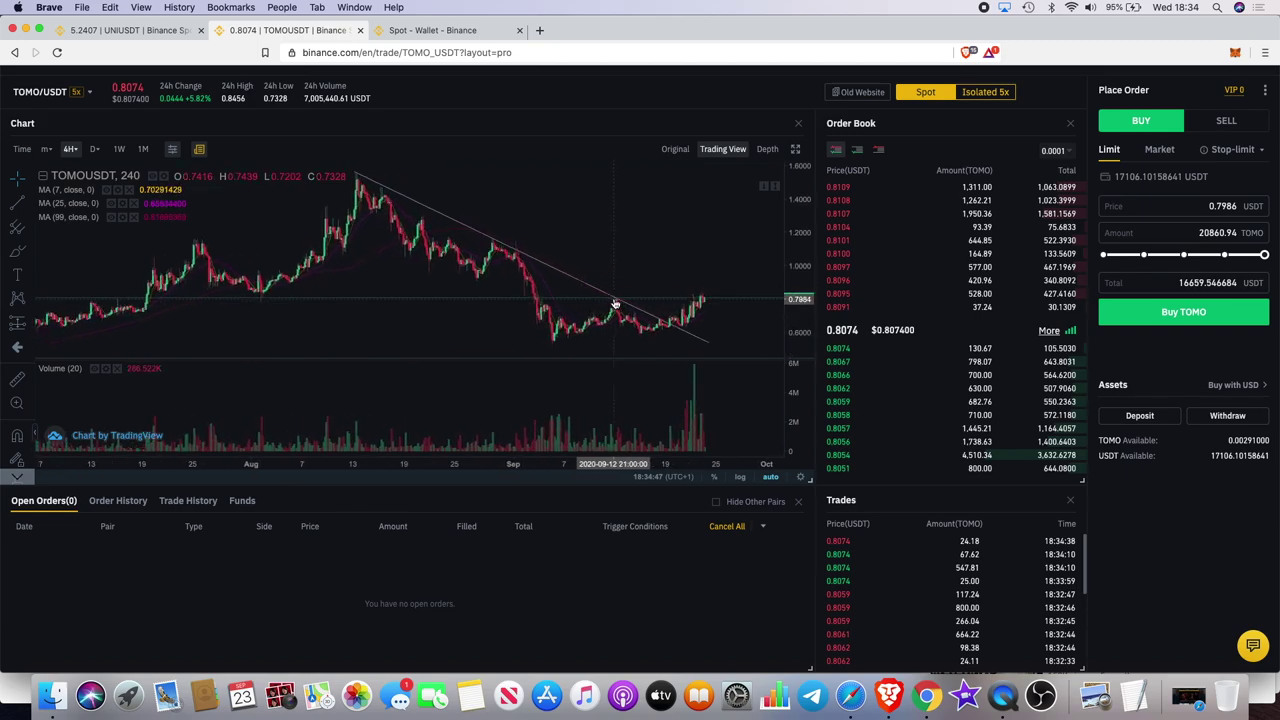
Zoom the TOMO/USDT 4H chart, stretch its price scale and pan to the latest candles.
scroll(614, 303, up, 3)
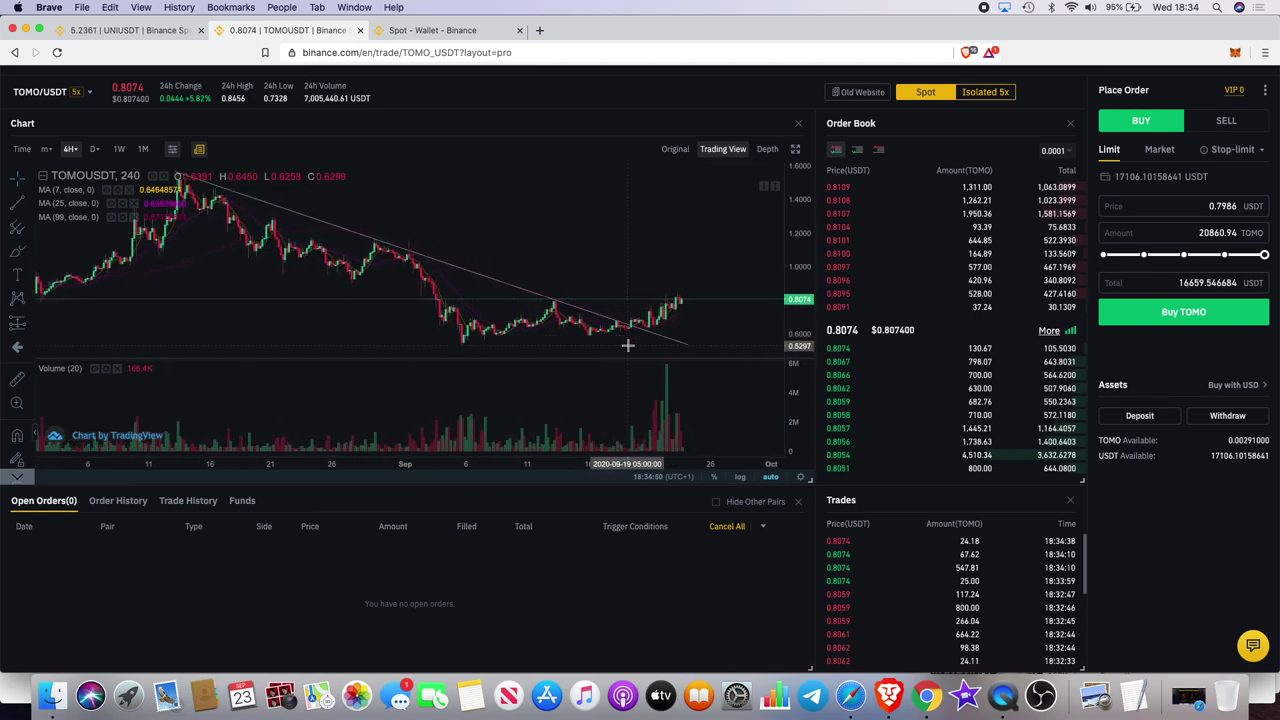
scroll(628, 333, up, 2)
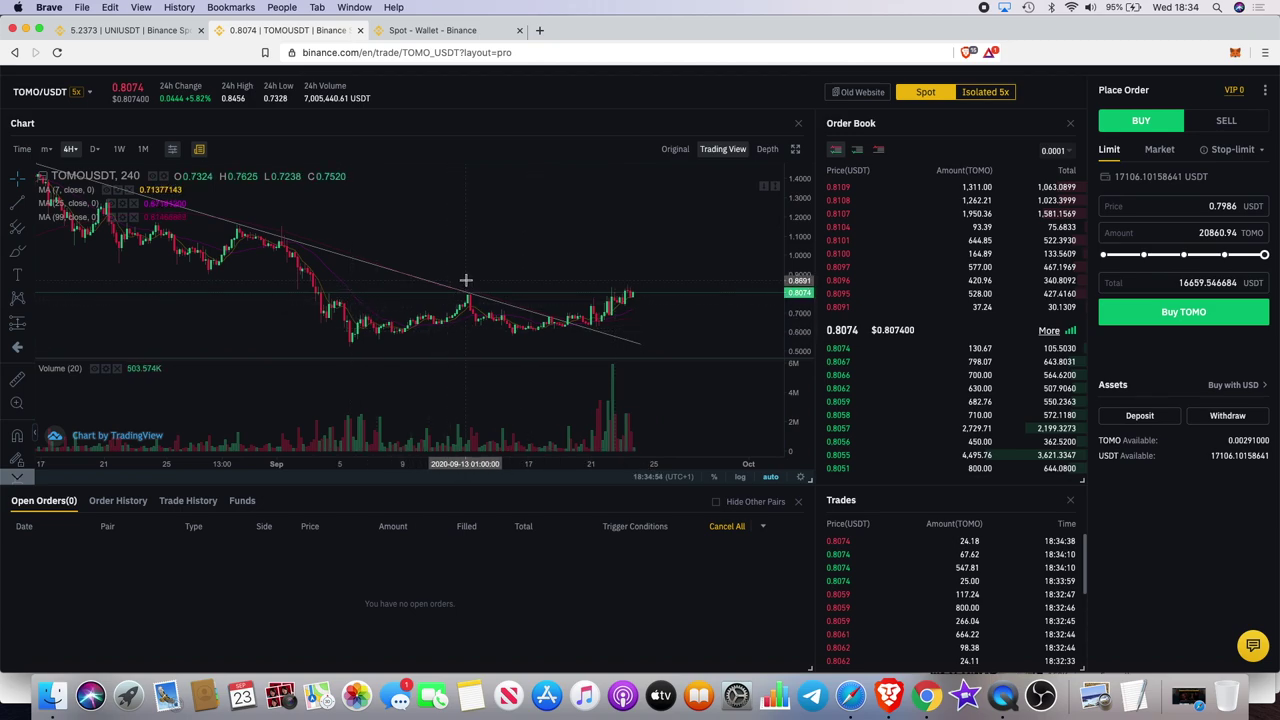
scroll(520, 262, down, 4)
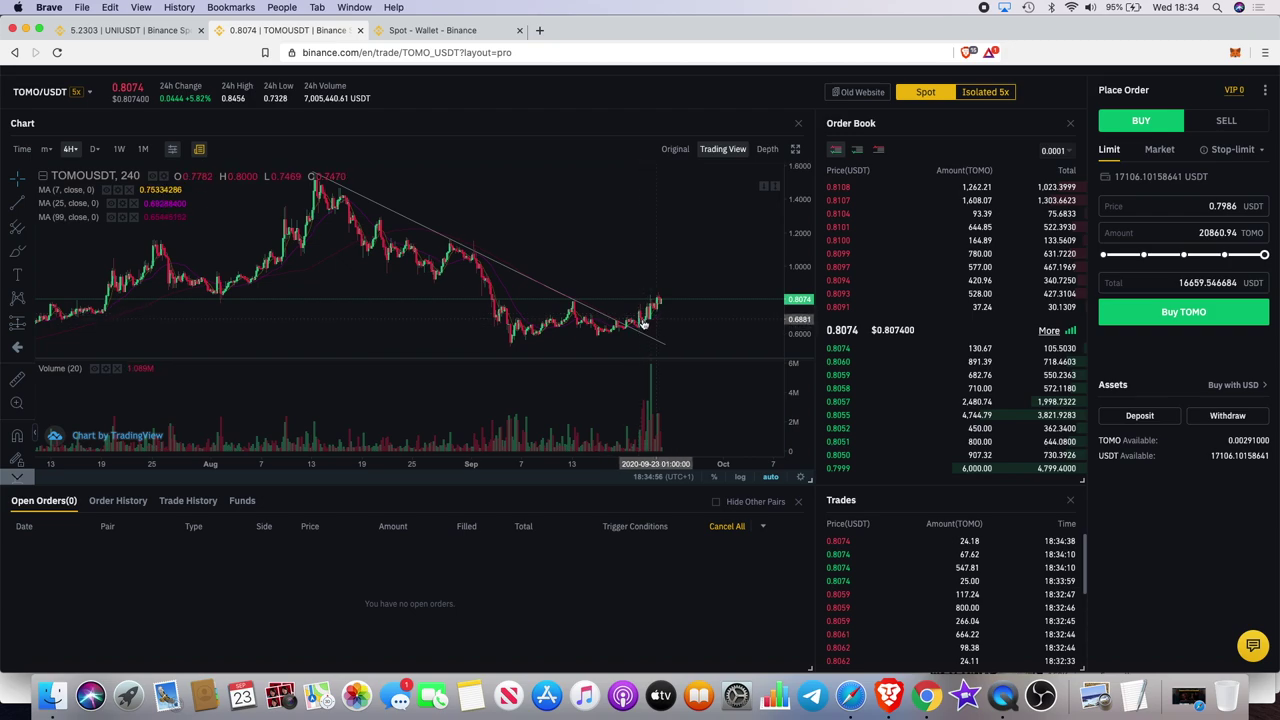
scroll(649, 328, up, 2)
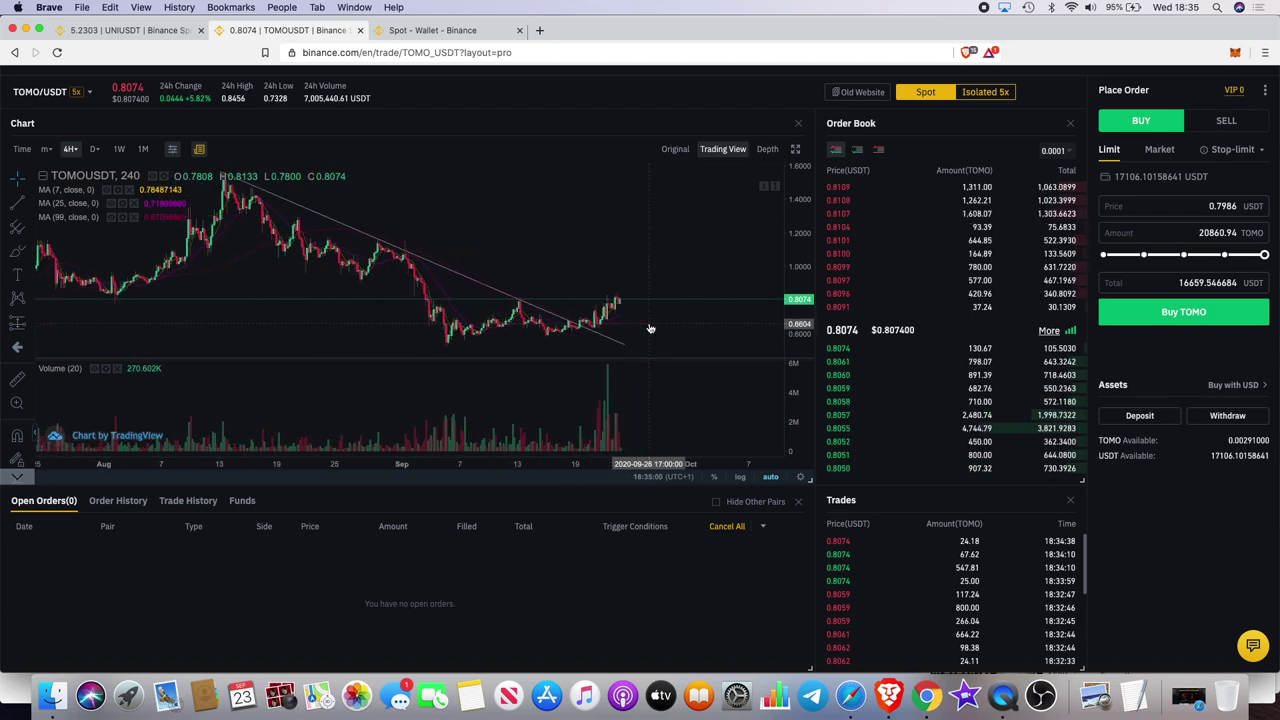
scroll(566, 320, down, 2)
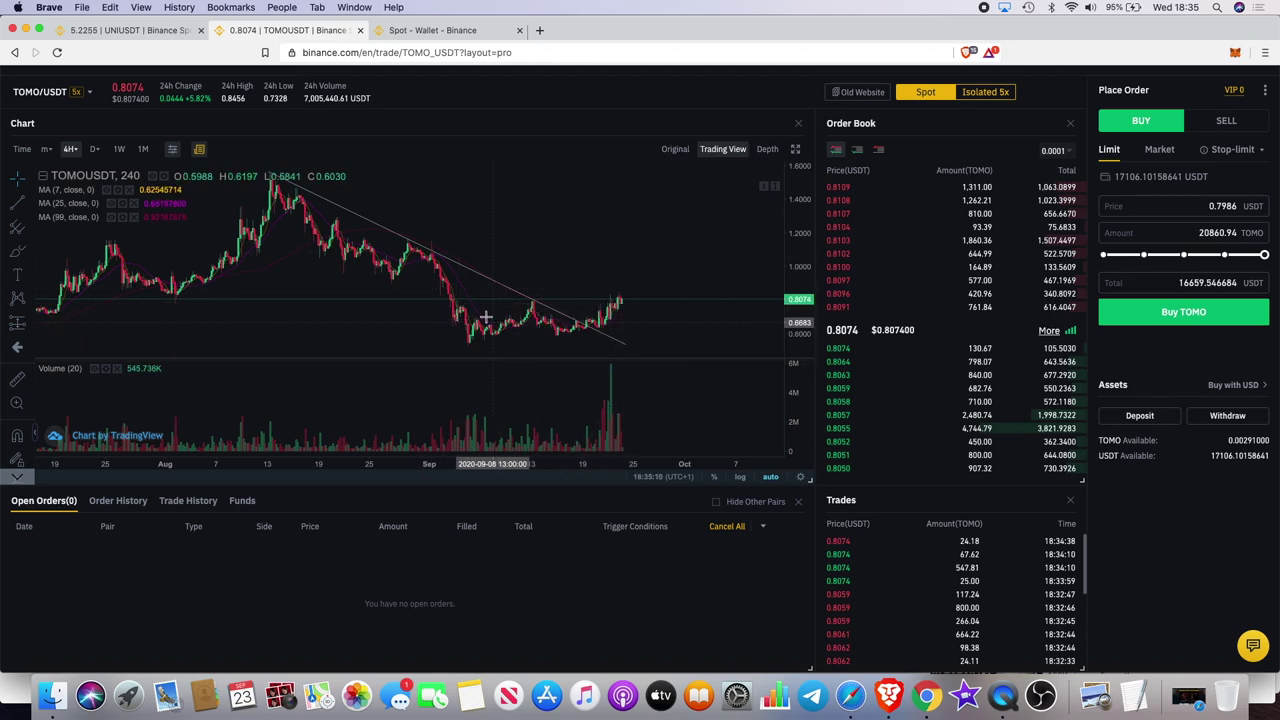
scroll(640, 304, up, 3)
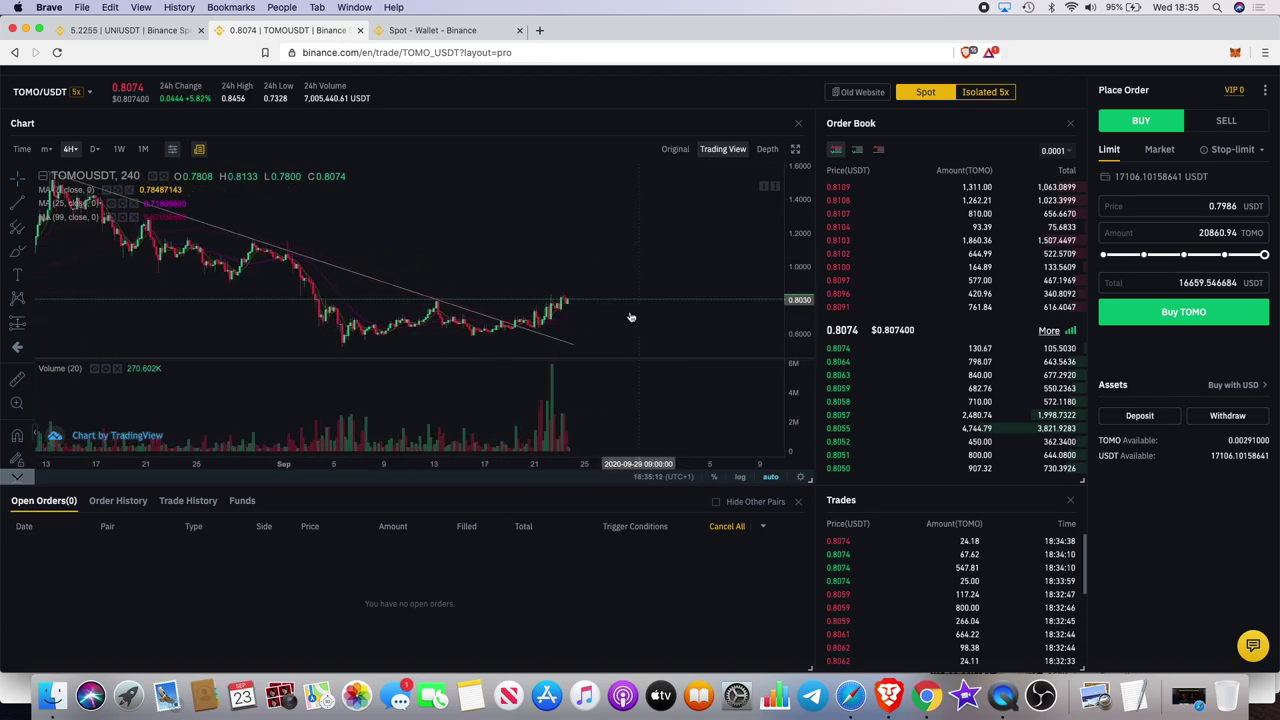
scroll(578, 318, down, 2)
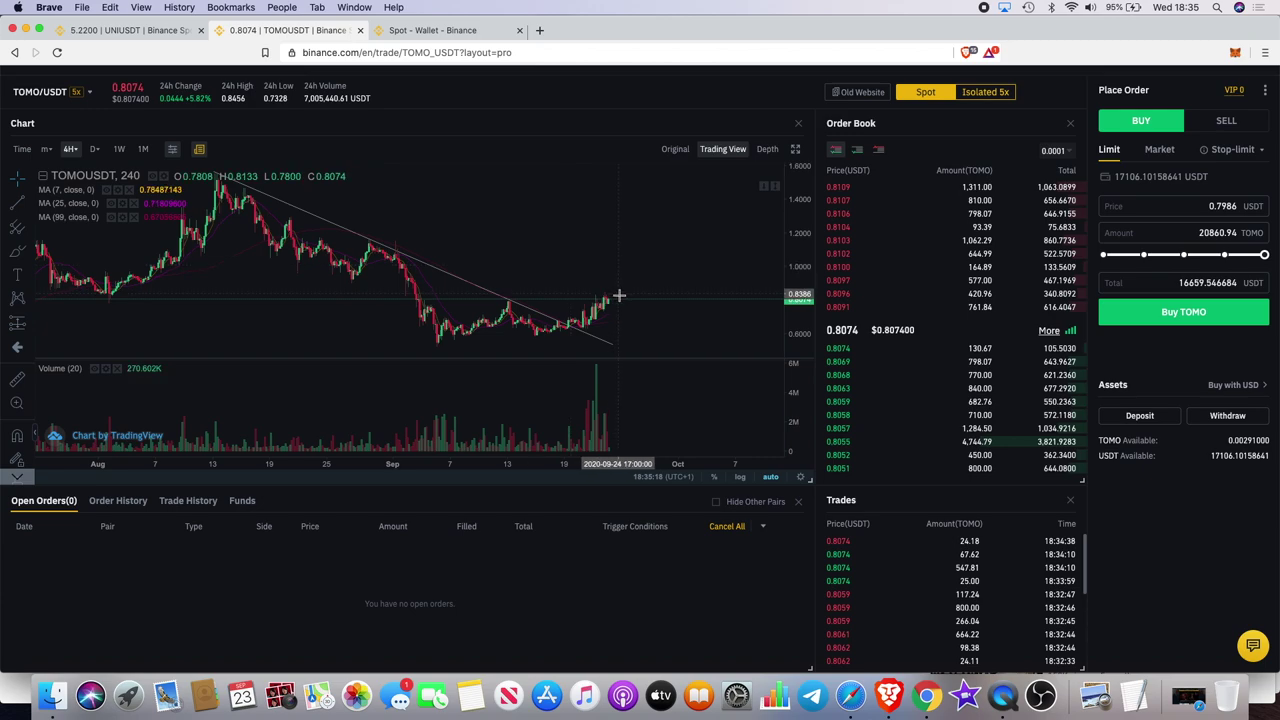
scroll(620, 293, up, 2)
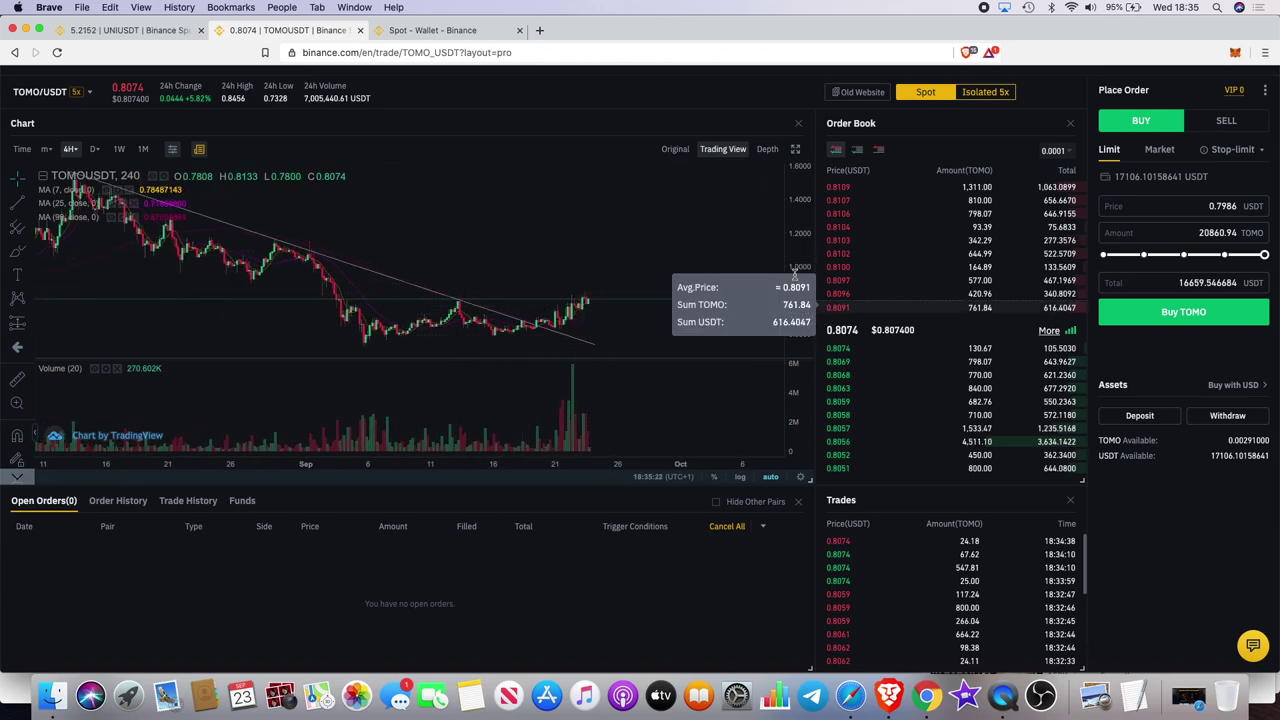
drag(804, 312, 805, 285)
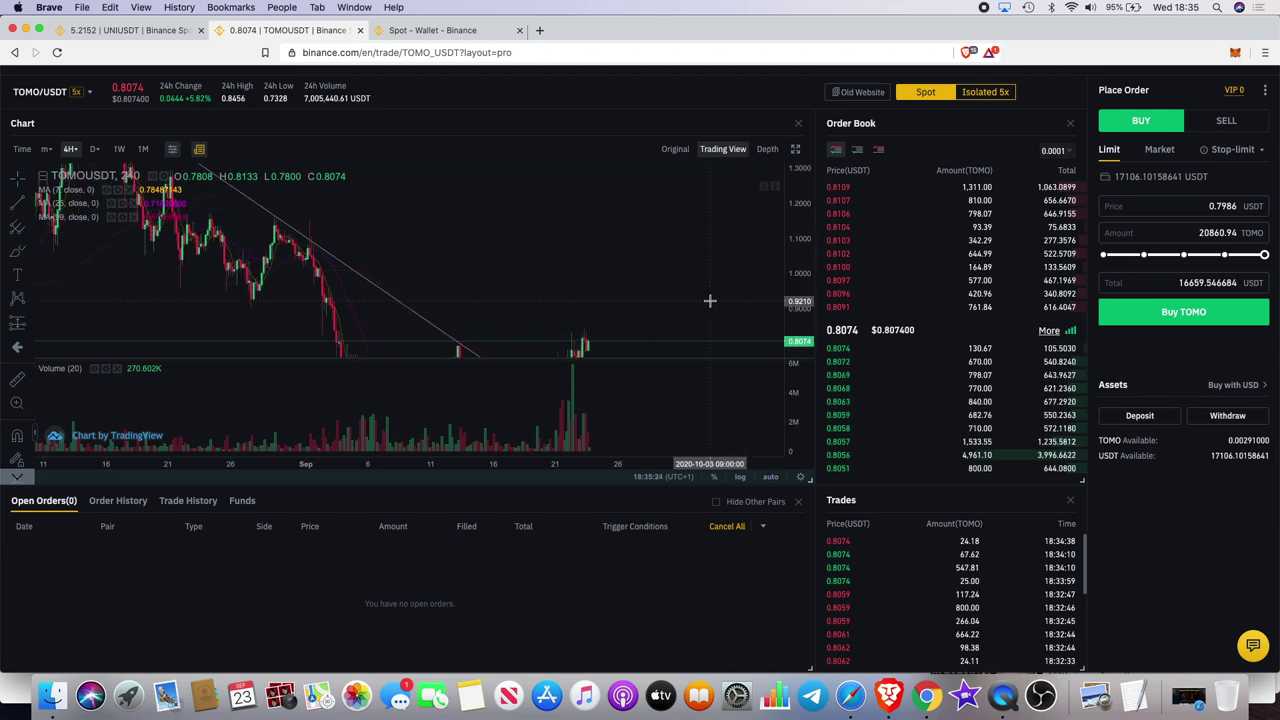
drag(709, 297, 719, 203)
Compress the price scale and recentre the candles around the trendline breakout.
scroll(652, 288, up, 3)
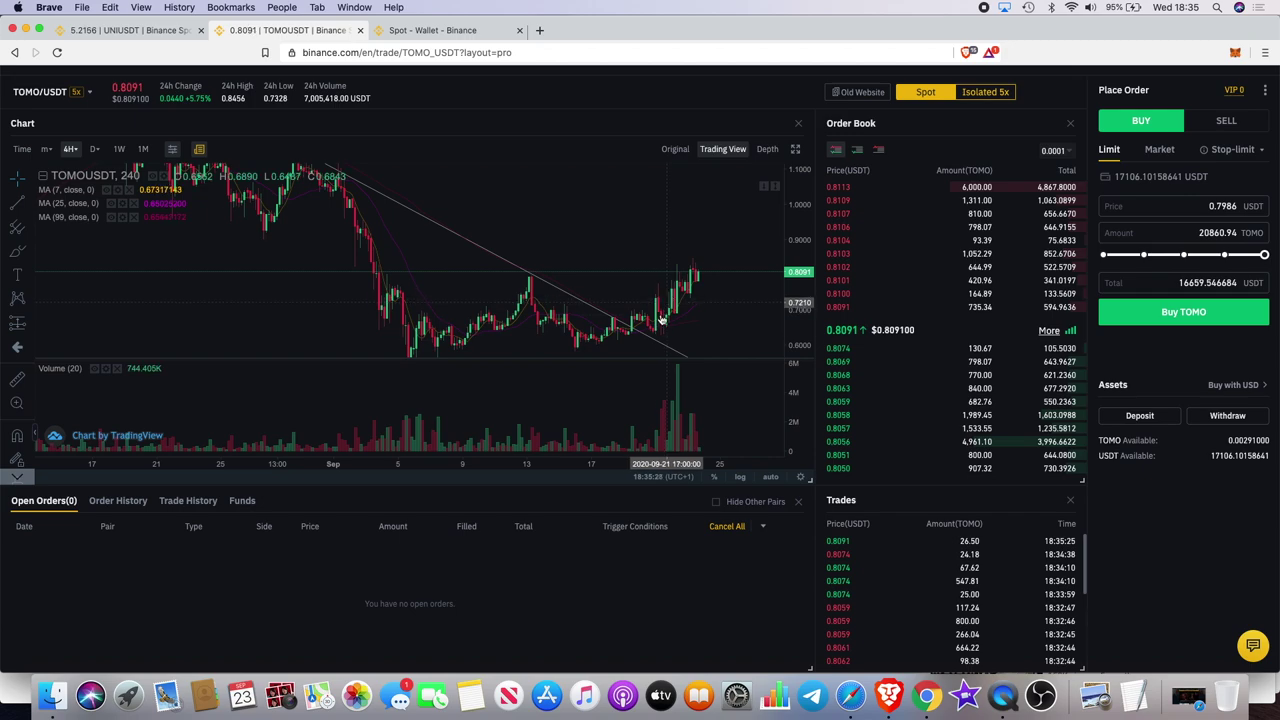
scroll(711, 264, up, 2)
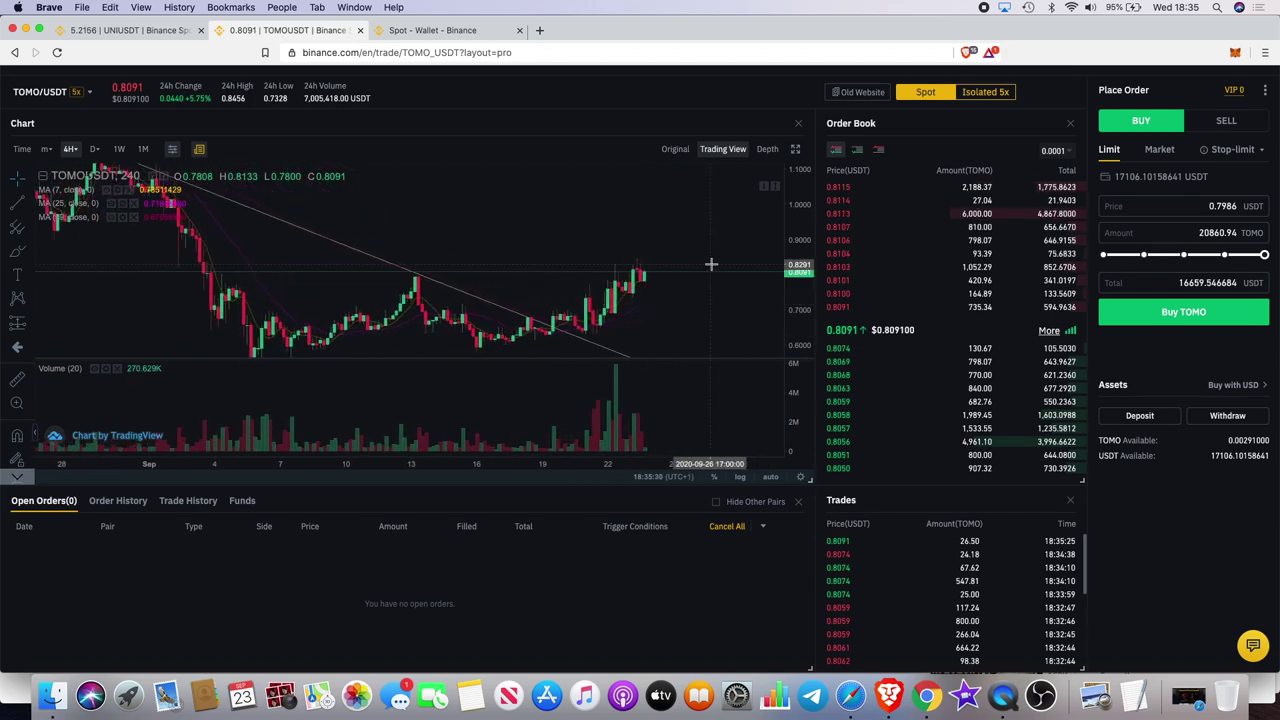
scroll(711, 264, up, 1)
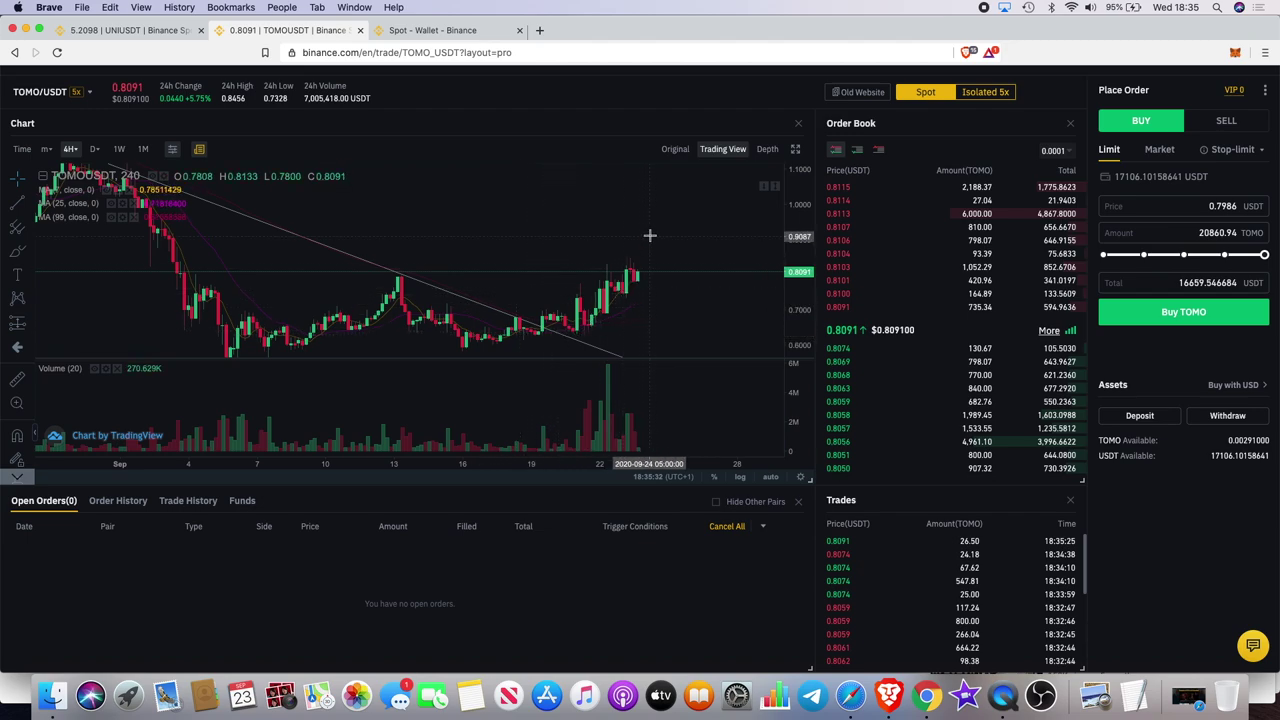
drag(802, 204, 800, 262)
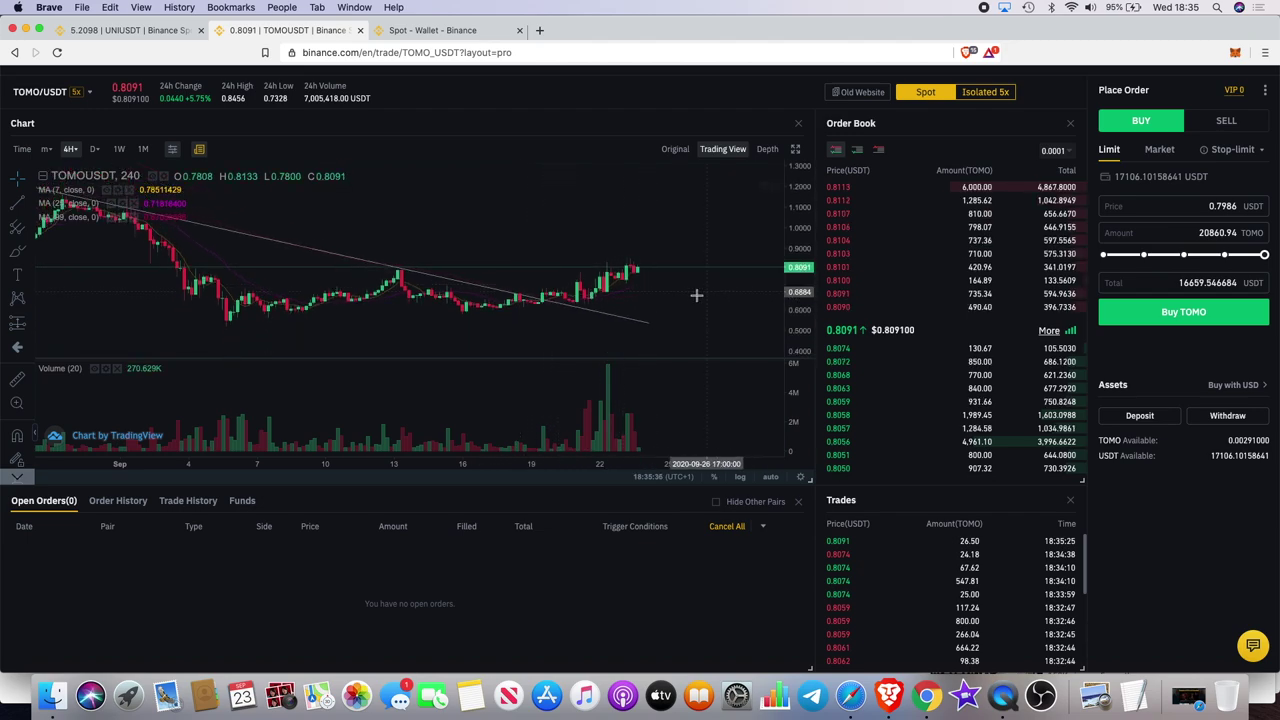
mouse_move(698, 287)
mouse_down()
mouse_move(691, 177)
mouse_move(712, 284)
mouse_up()
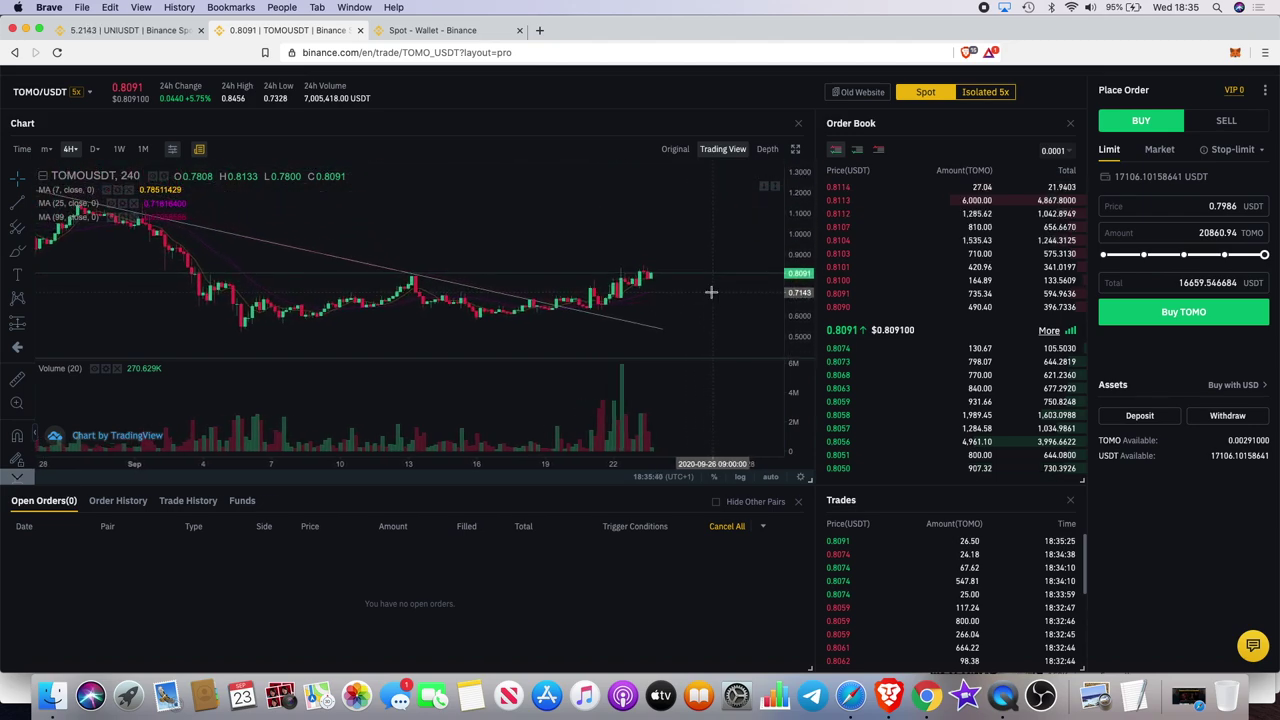
scroll(710, 290, down, 5)
drag(701, 254, 700, 277)
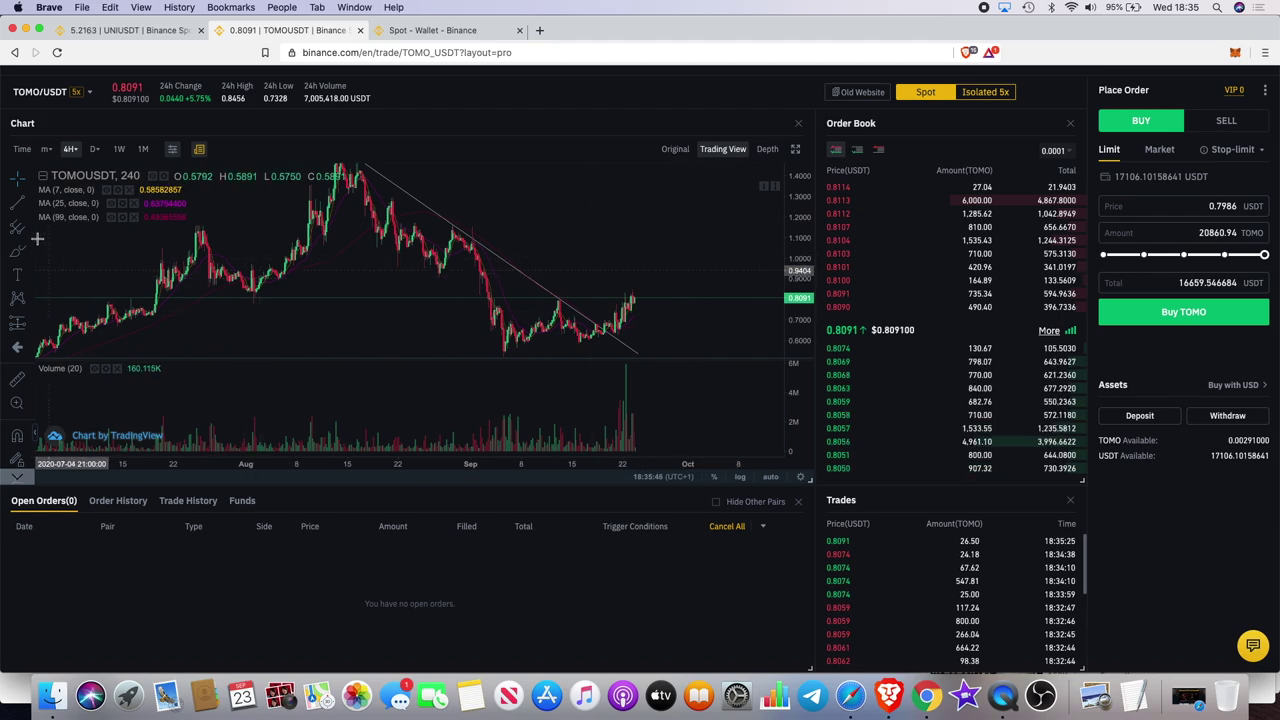
click(30, 204)
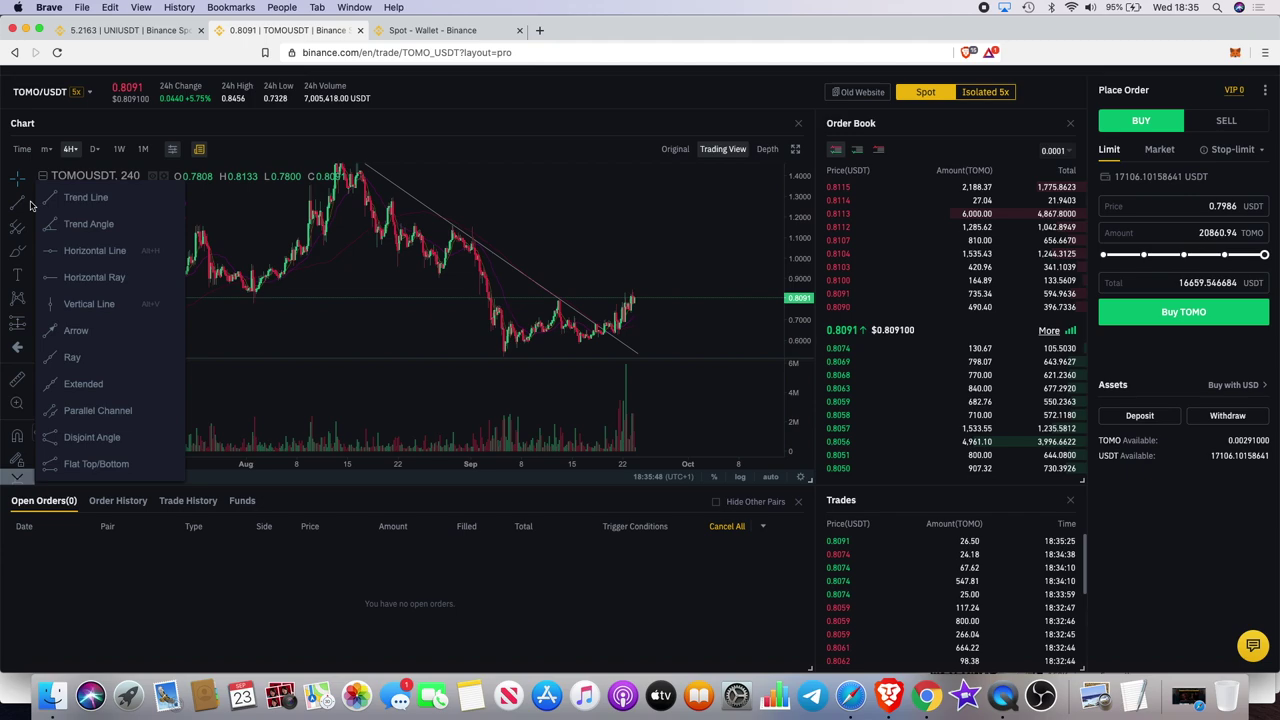
Draw a horizontal resistance line at 0.9274 and pan the TOMO/USDT chart right.
click(83, 251)
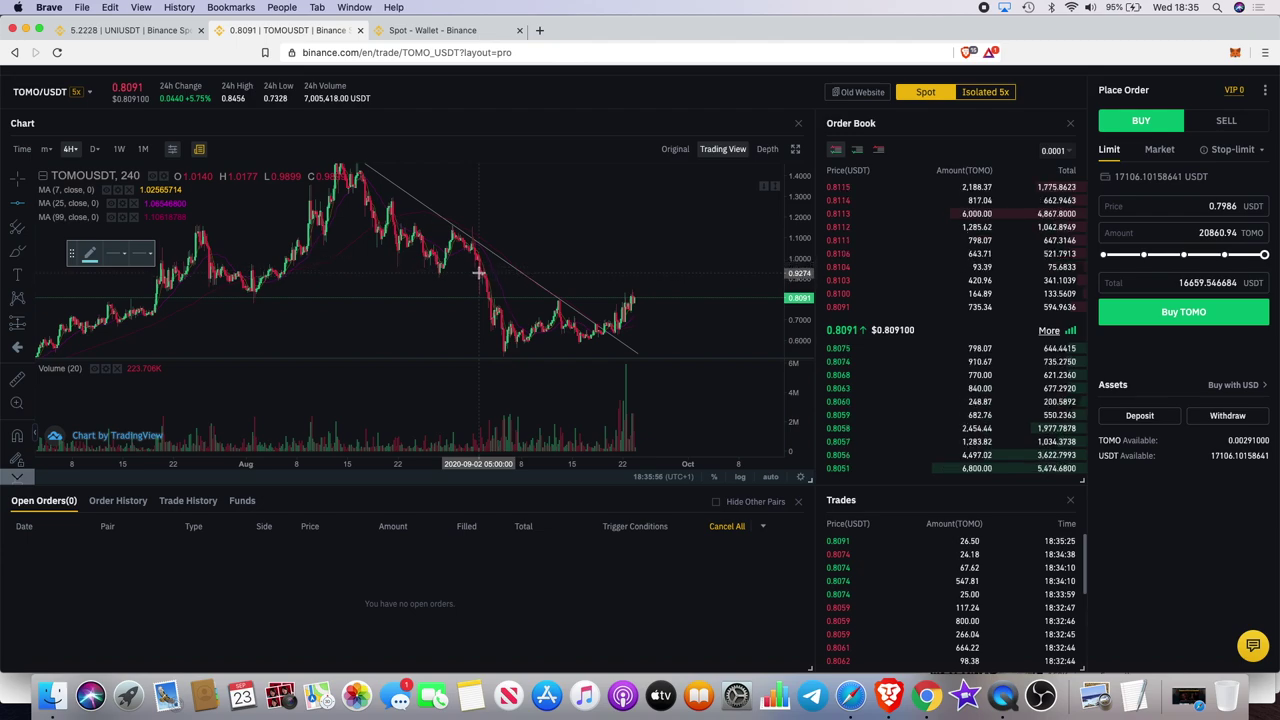
click(479, 272)
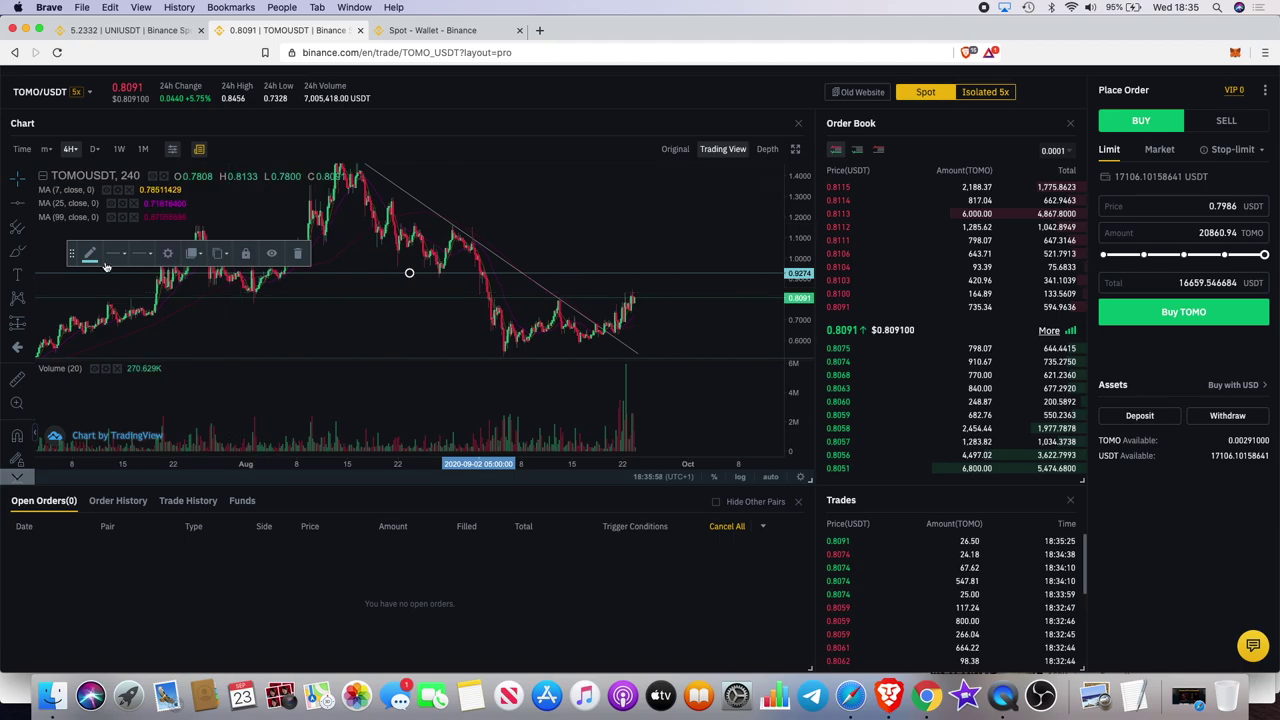
mouse_move(71, 247)
mouse_down()
mouse_move(62, 357)
mouse_move(61, 339)
mouse_up()
drag(241, 305, 306, 286)
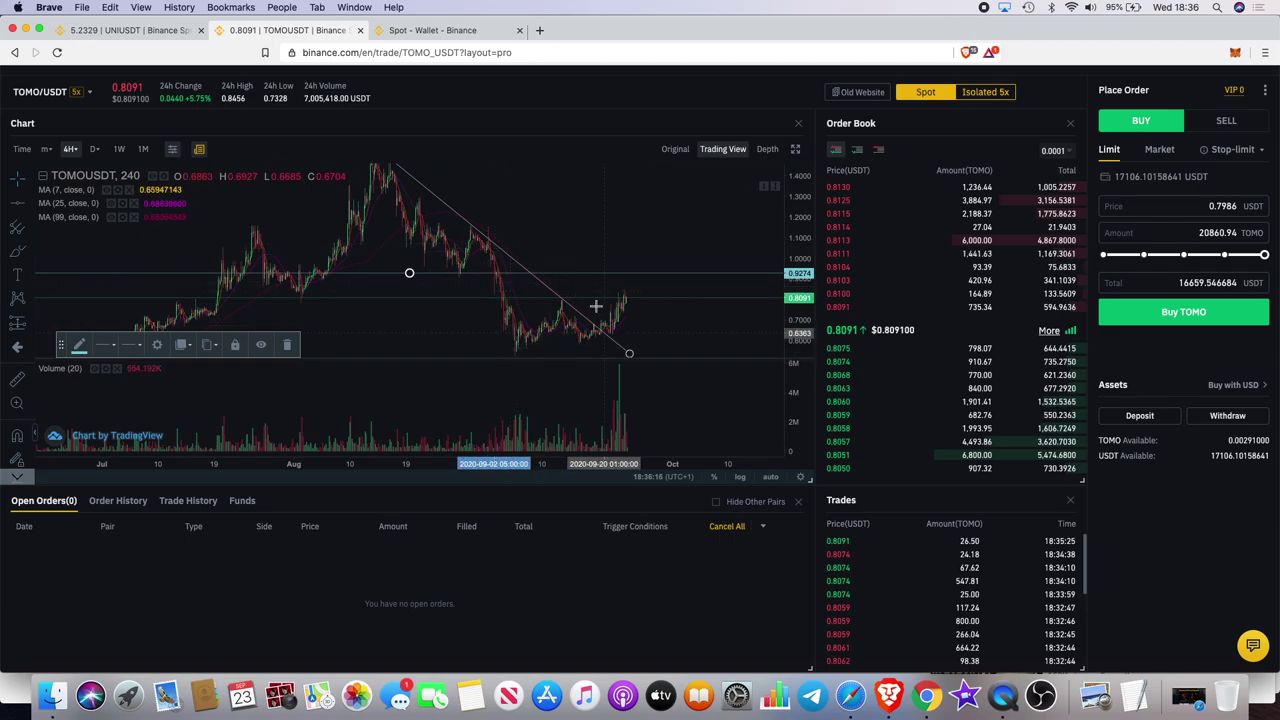
scroll(620, 283, up, 3)
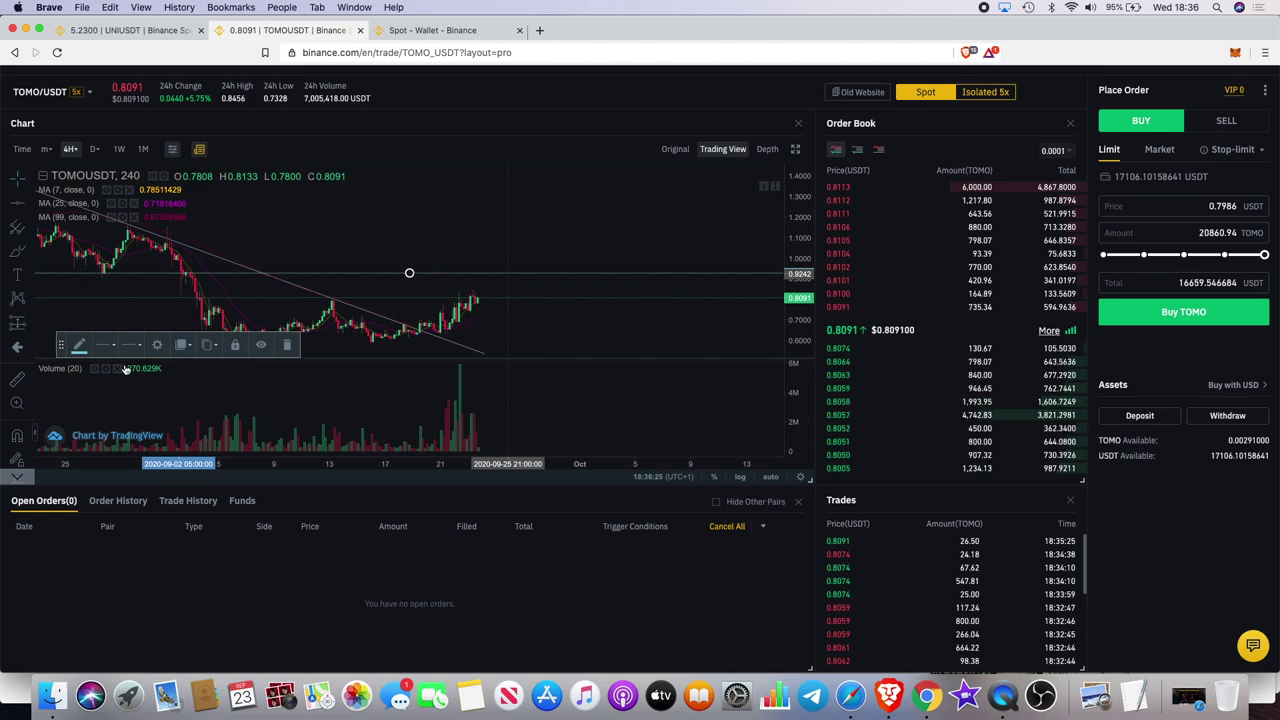
click(18, 383)
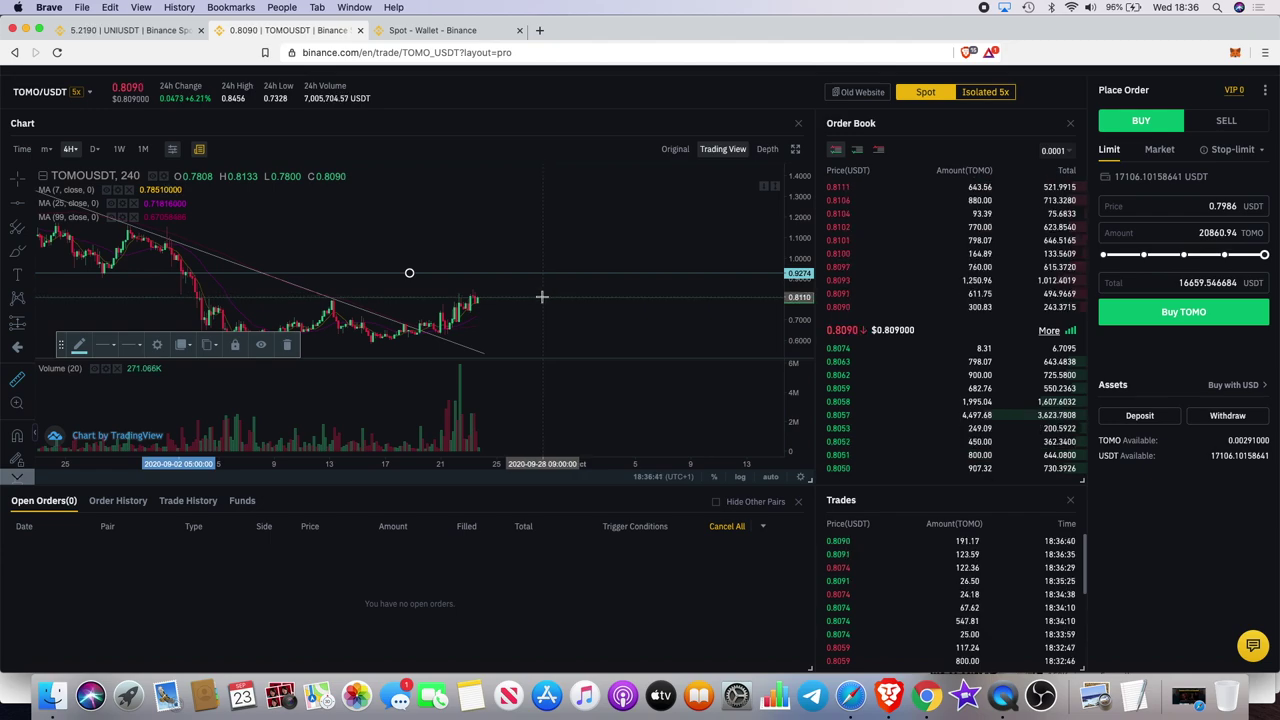
Measure from the current price up to 0.9274: 0.1165 (14.36%) over 24 bars, then zoom out.
click(541, 297)
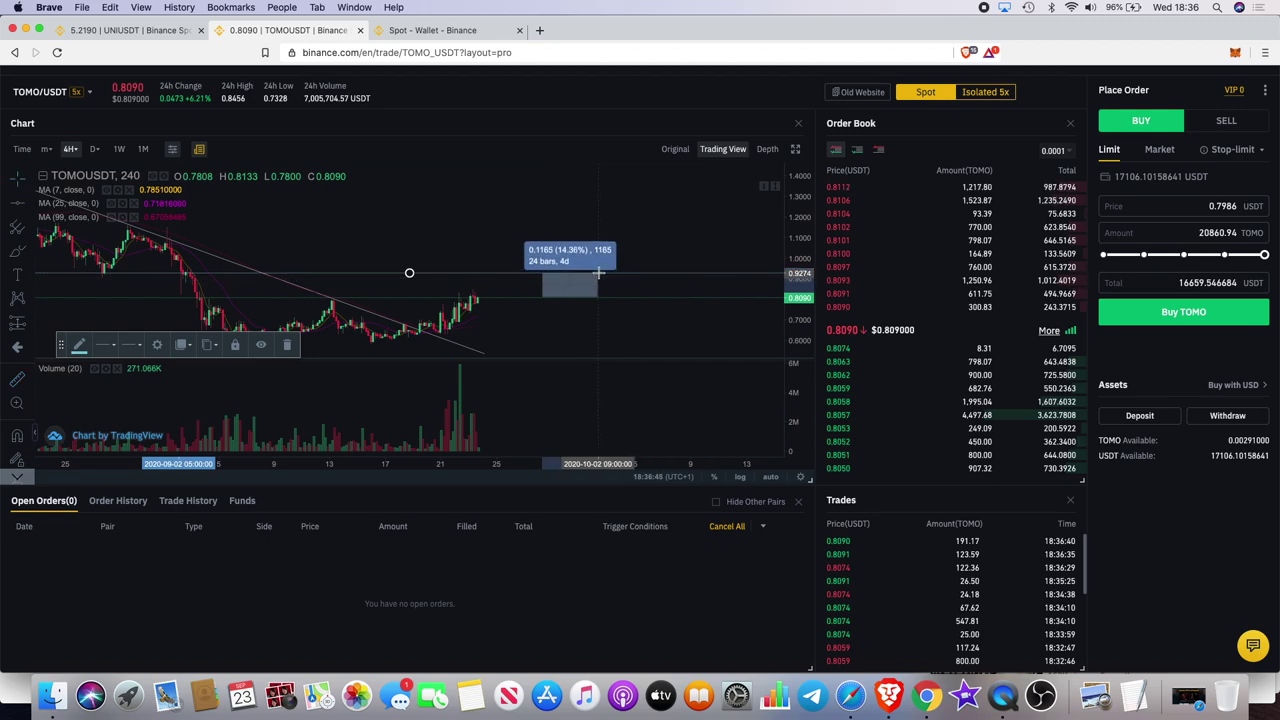
scroll(598, 272, down, 5)
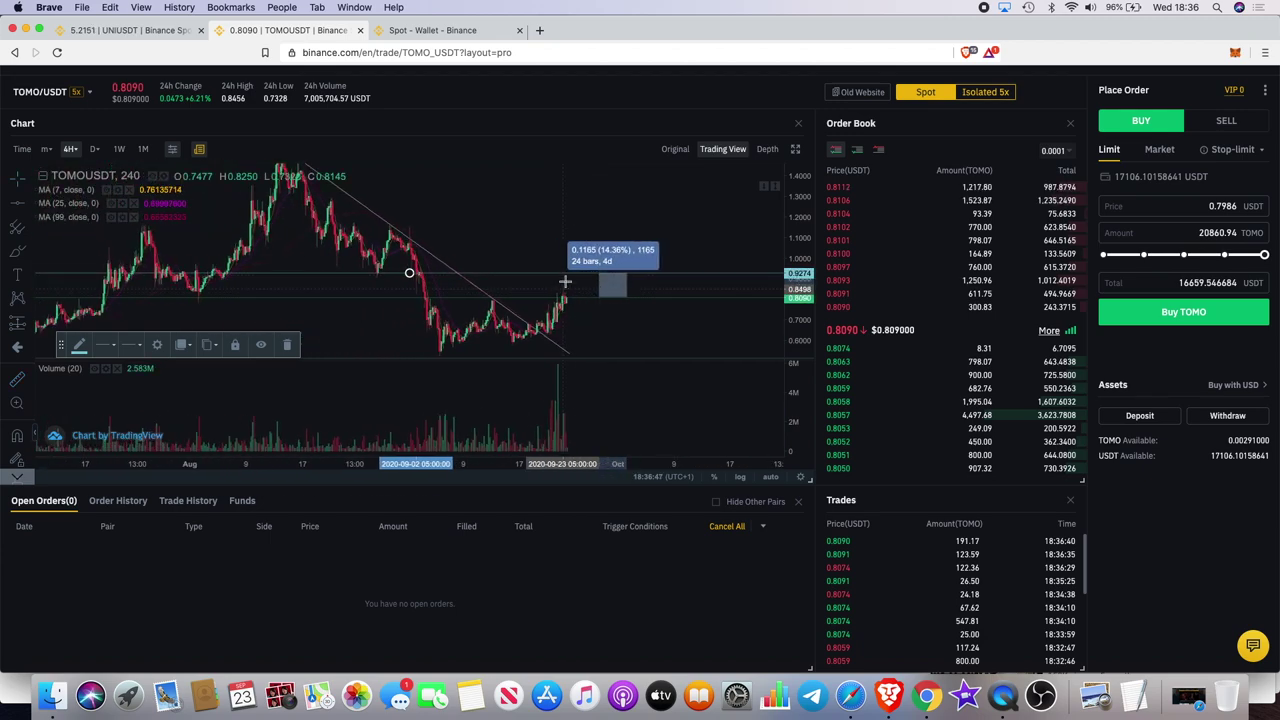
scroll(563, 289, down, 2)
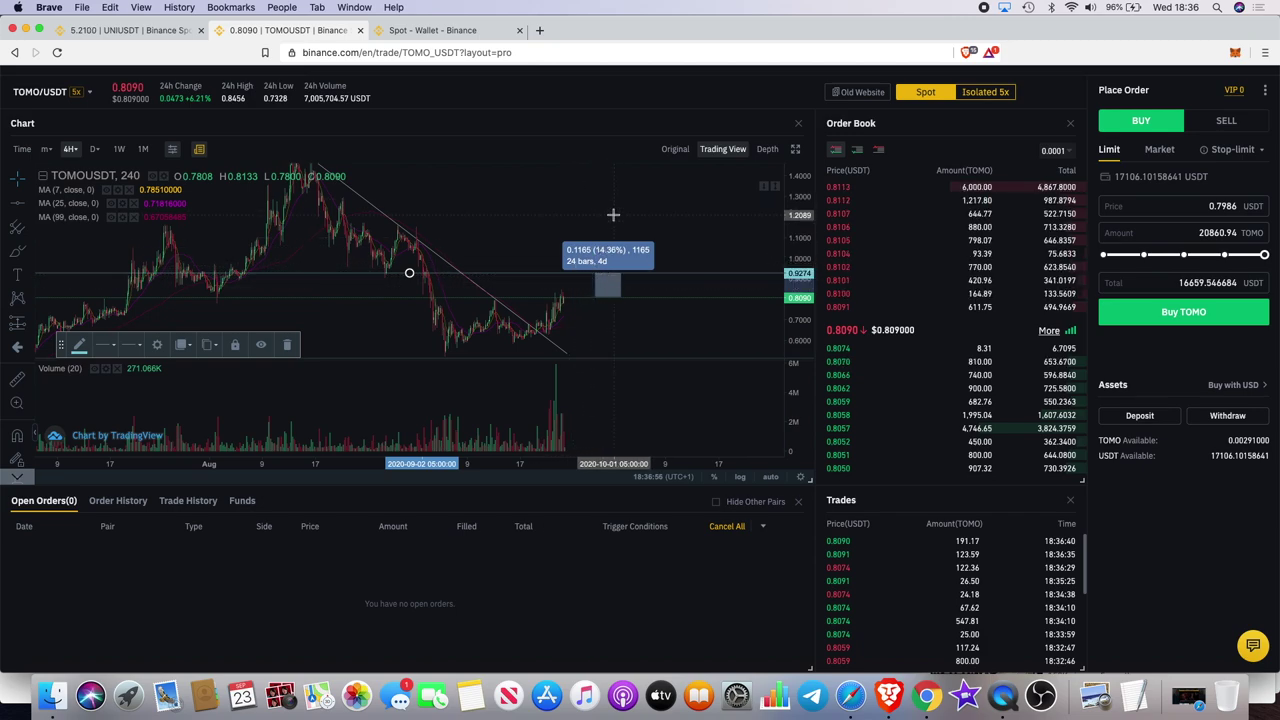
scroll(613, 214, down, 5)
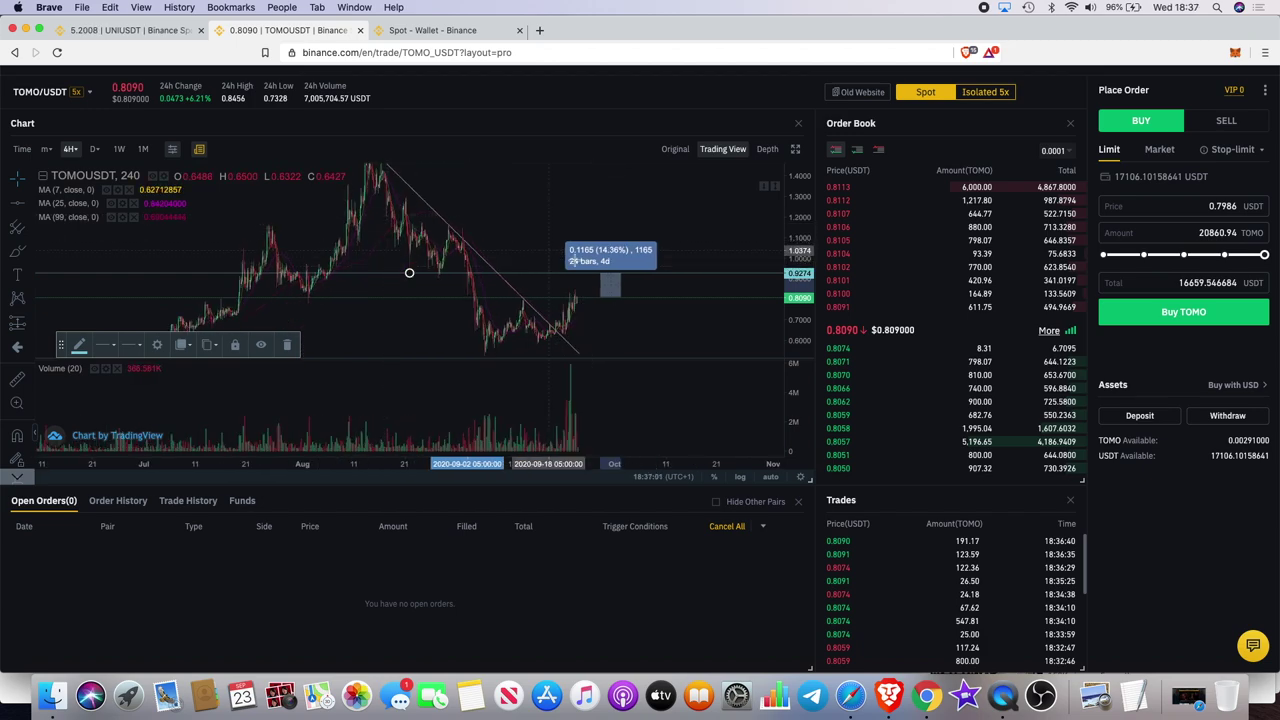
scroll(783, 222, up, 5)
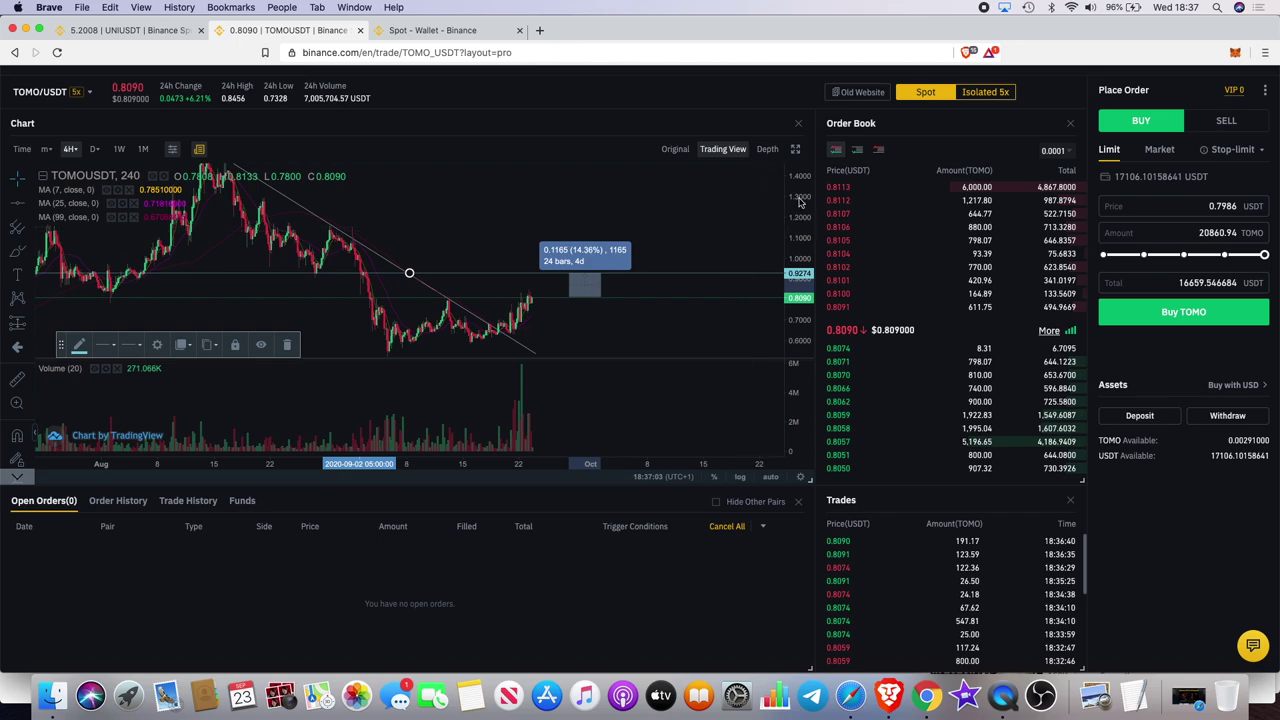
scroll(724, 278, down, 2)
scroll(724, 278, down, 5)
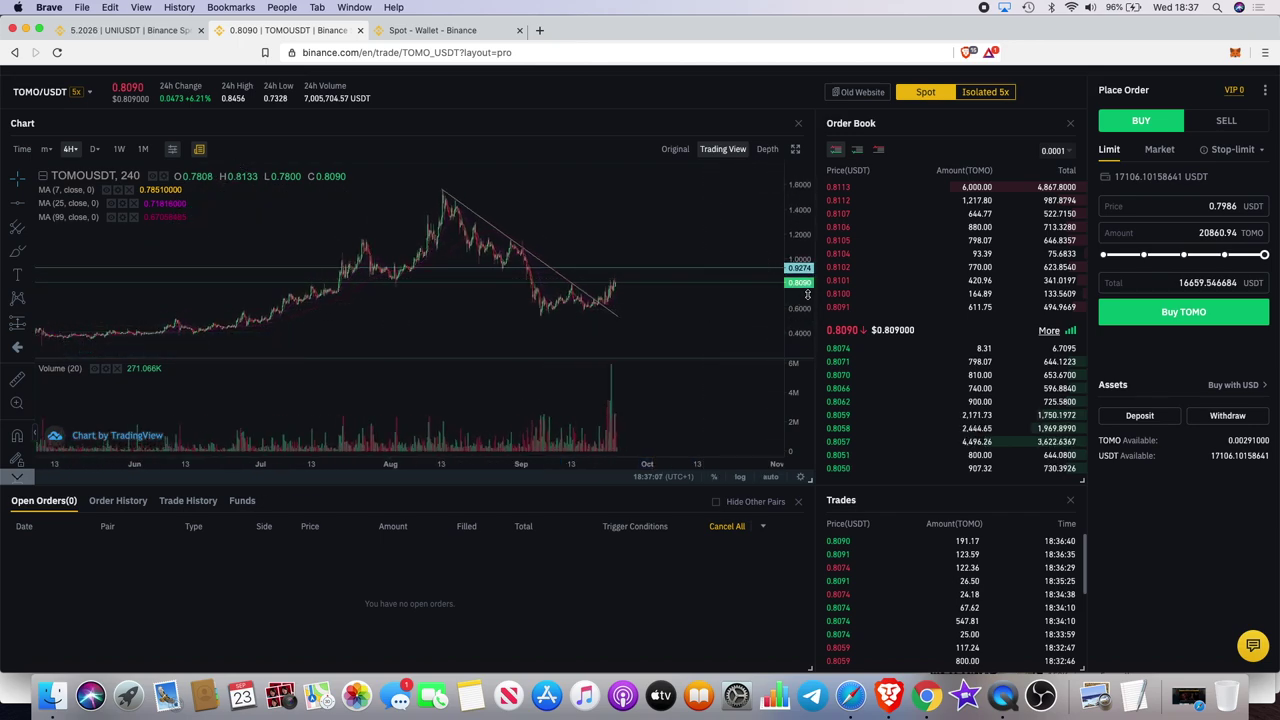
scroll(695, 254, up, 5)
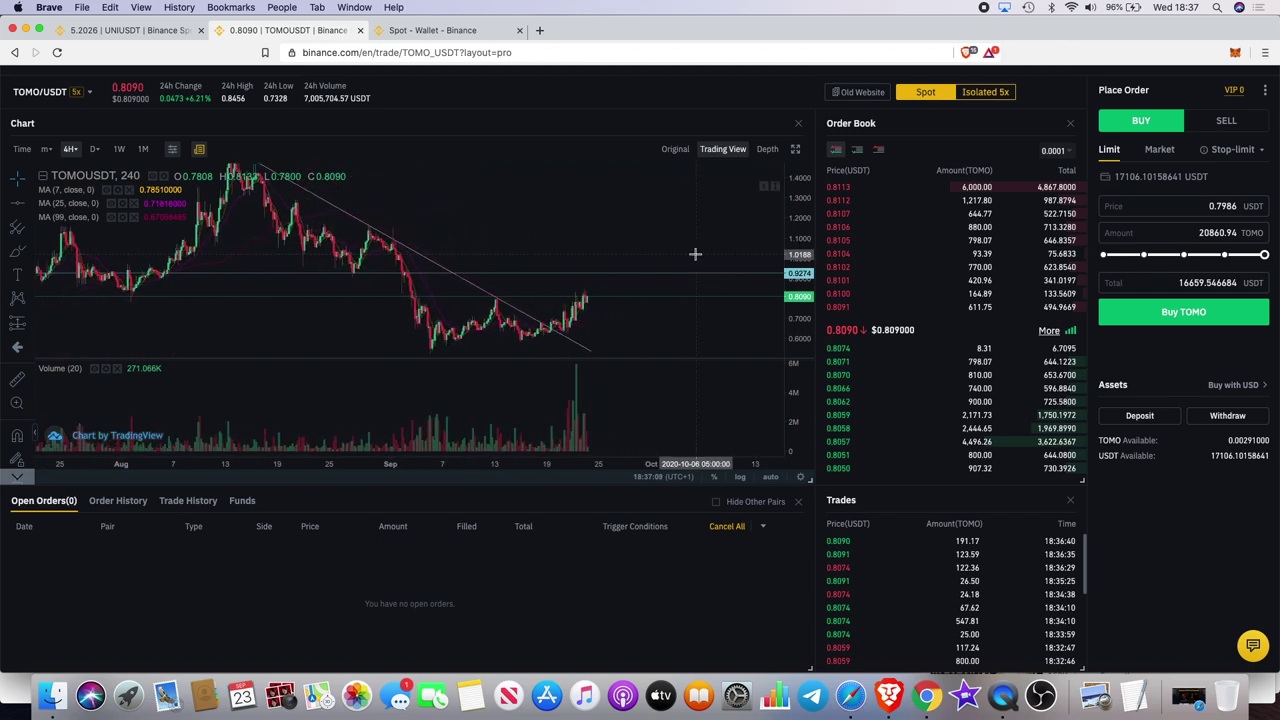
scroll(695, 254, up, 2)
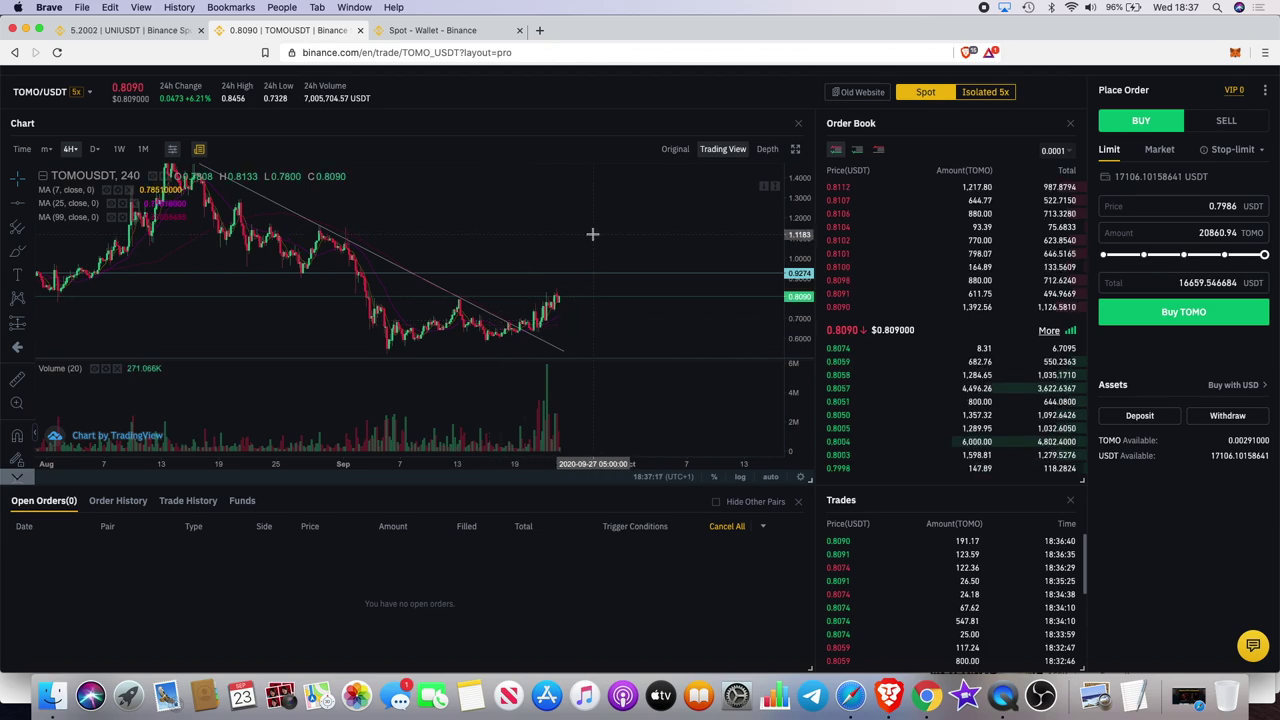
scroll(592, 234, up, 4)
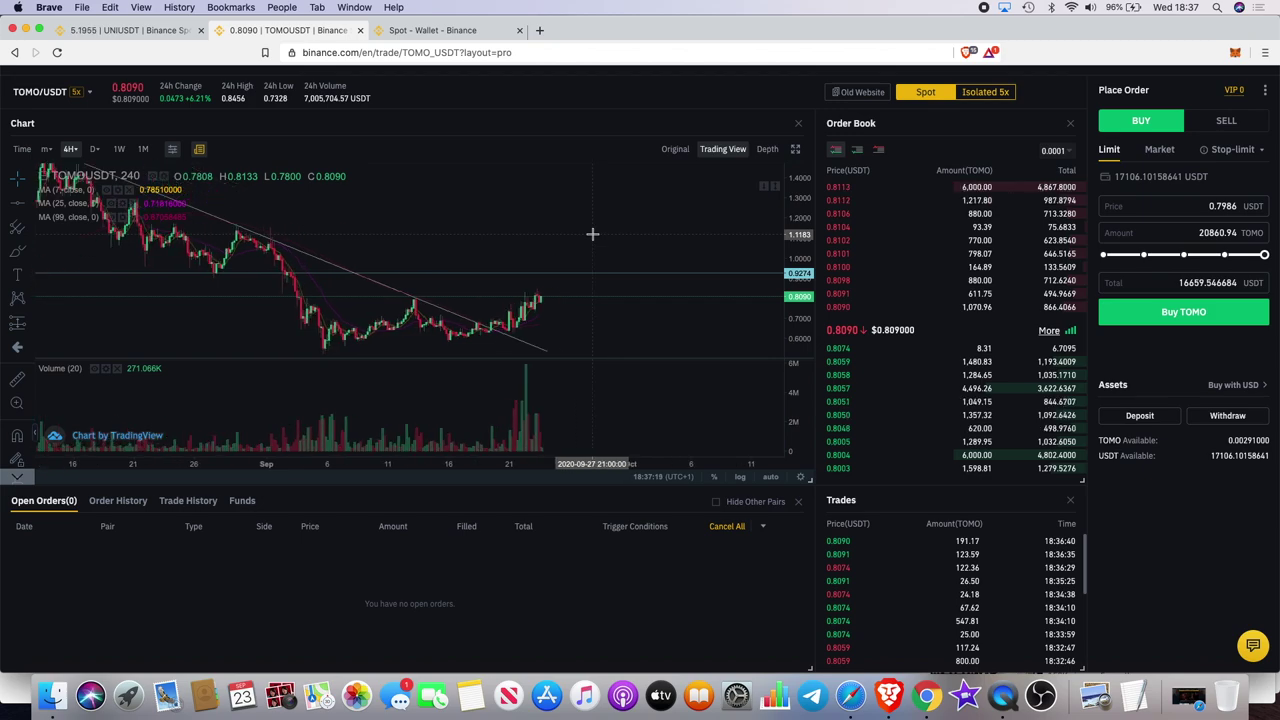
scroll(592, 234, down, 3)
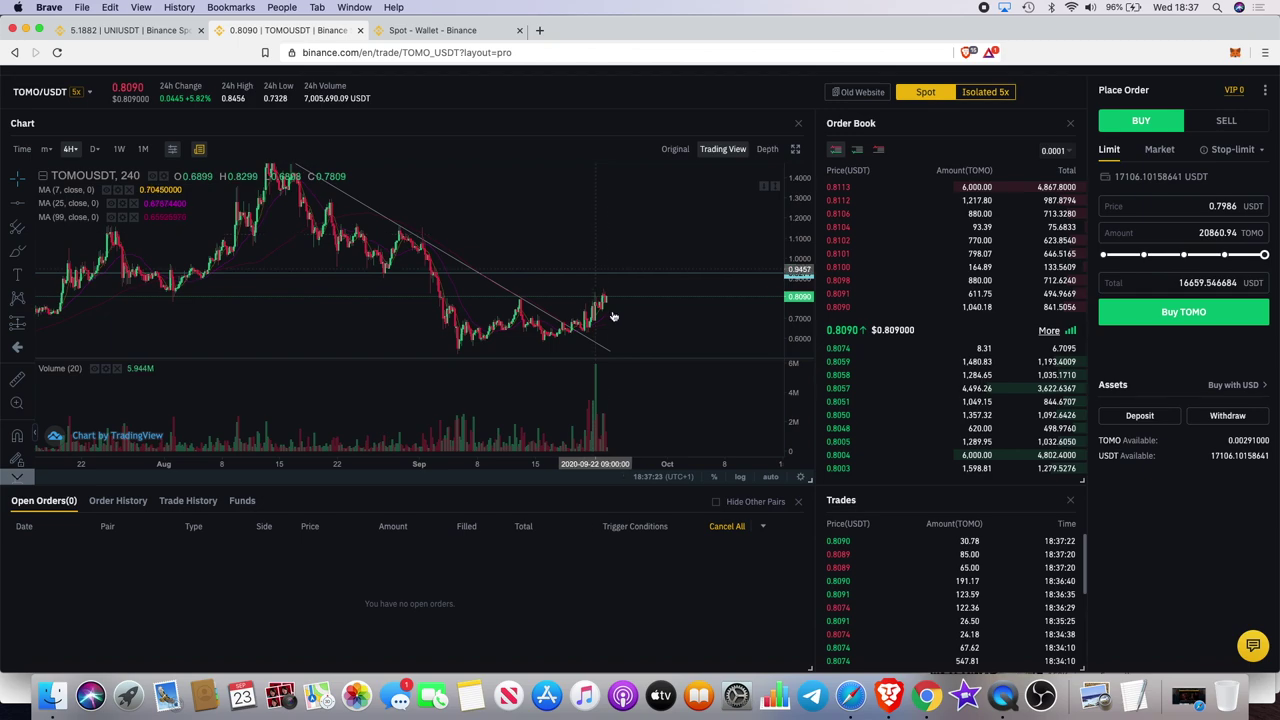
scroll(609, 303, up, 1)
scroll(612, 315, up, 3)
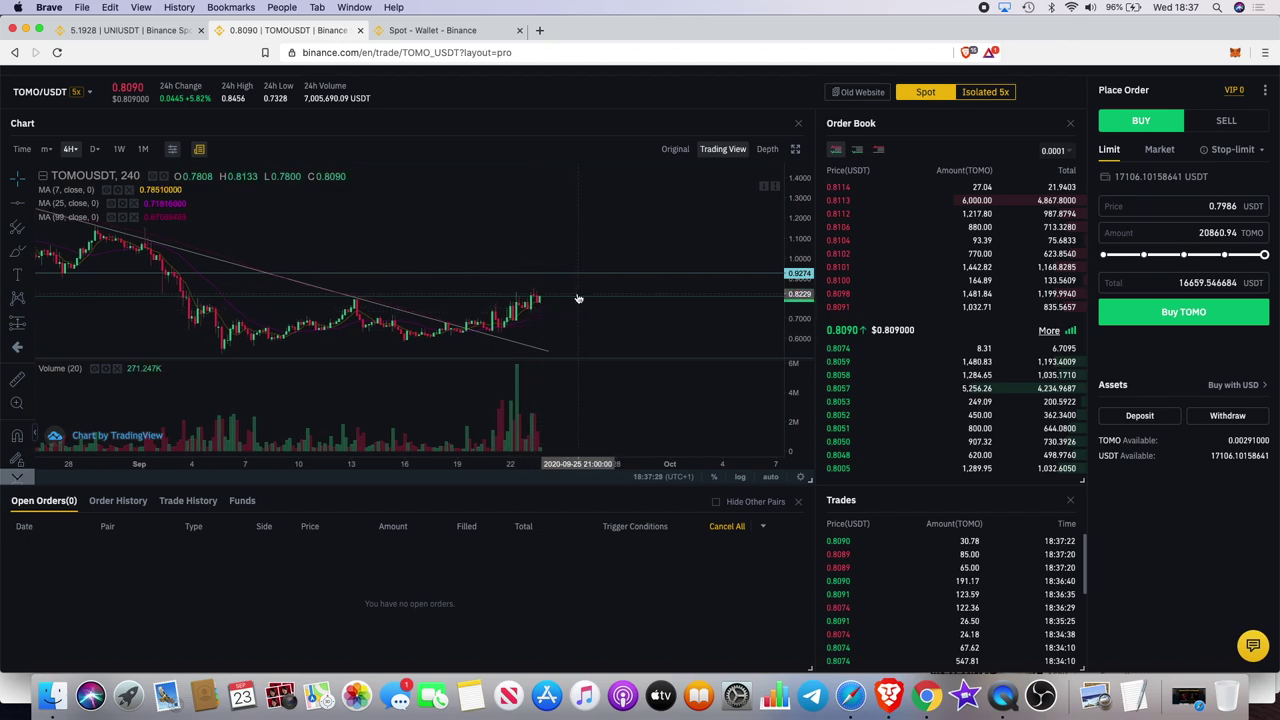
scroll(578, 298, up, 2)
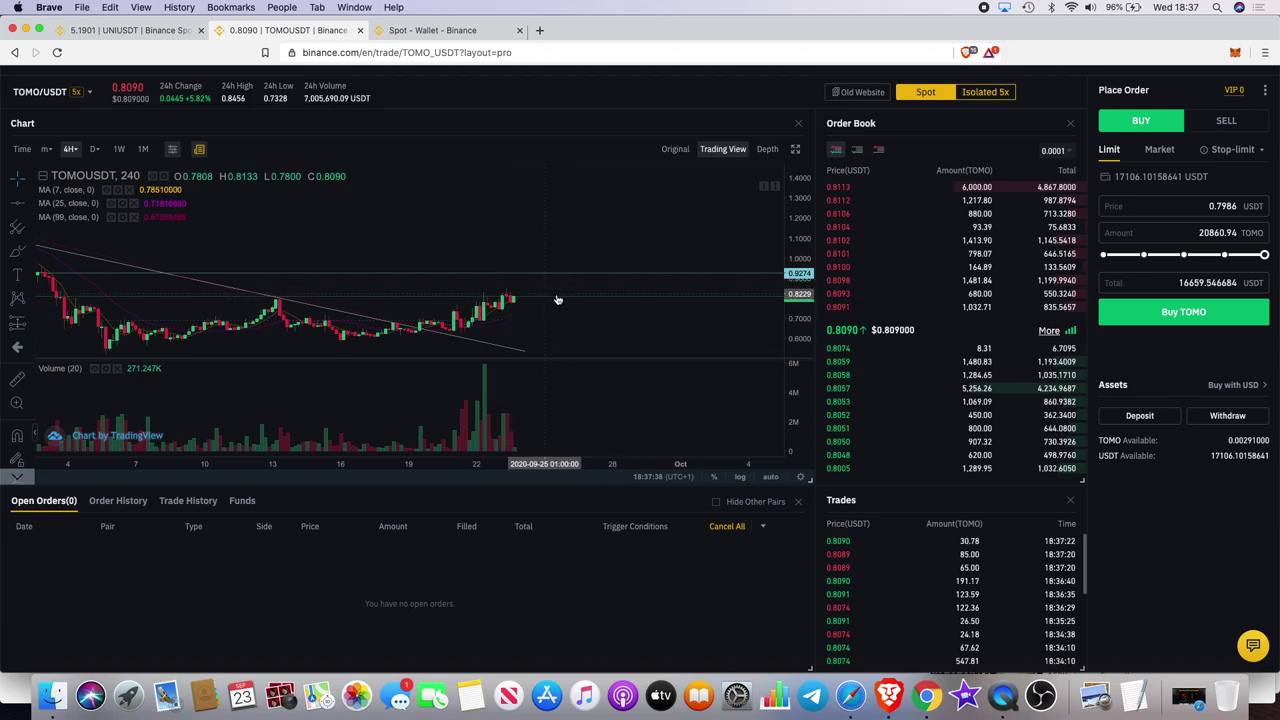
scroll(561, 304, up, 3)
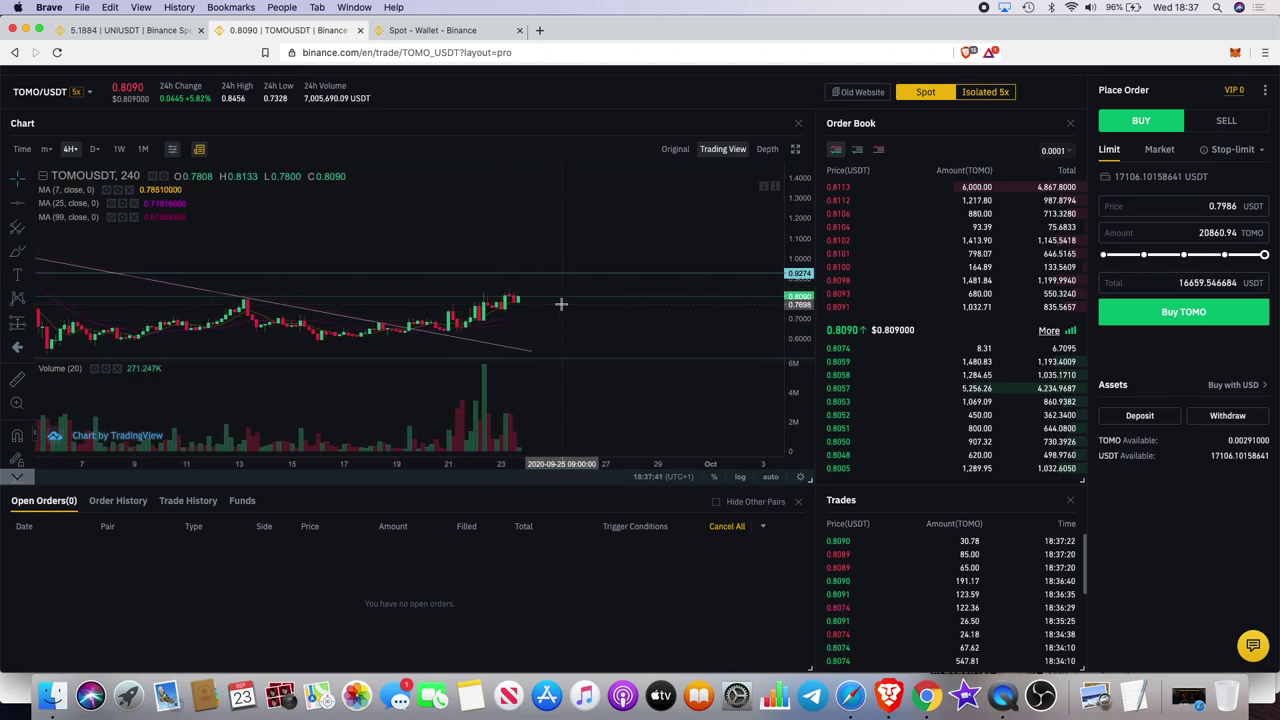
scroll(561, 304, down, 5)
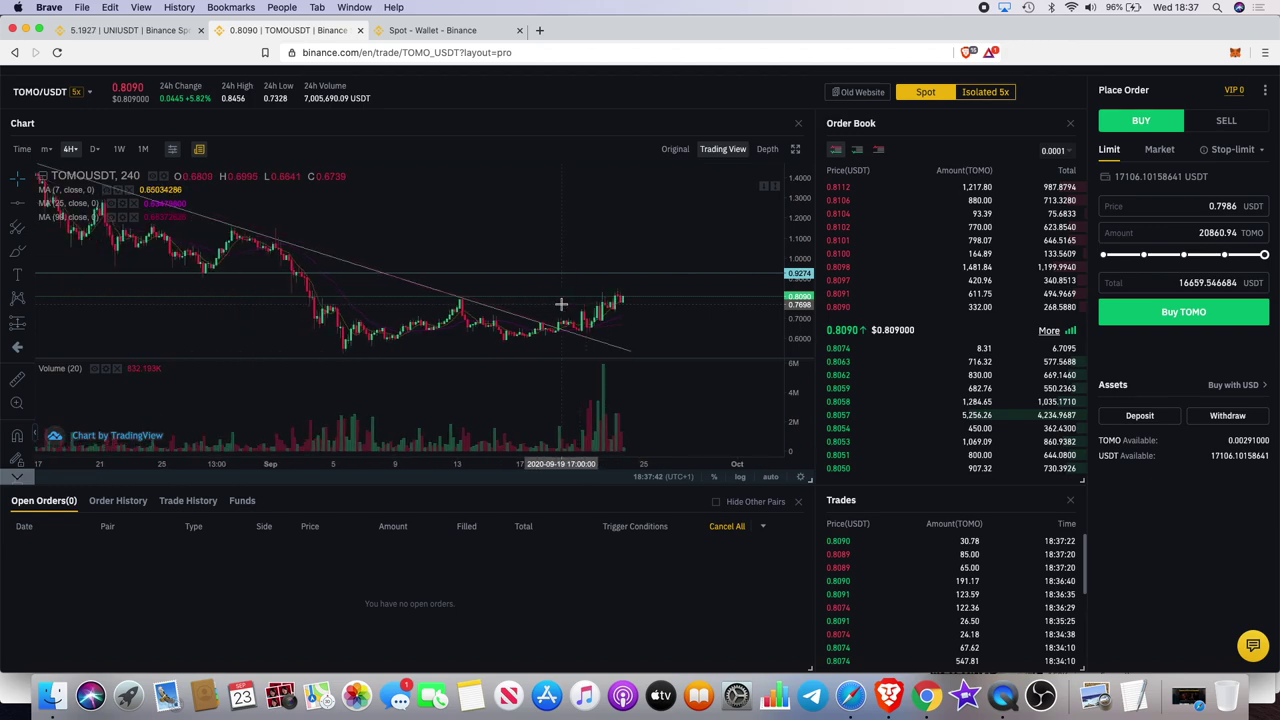
scroll(561, 304, up, 5)
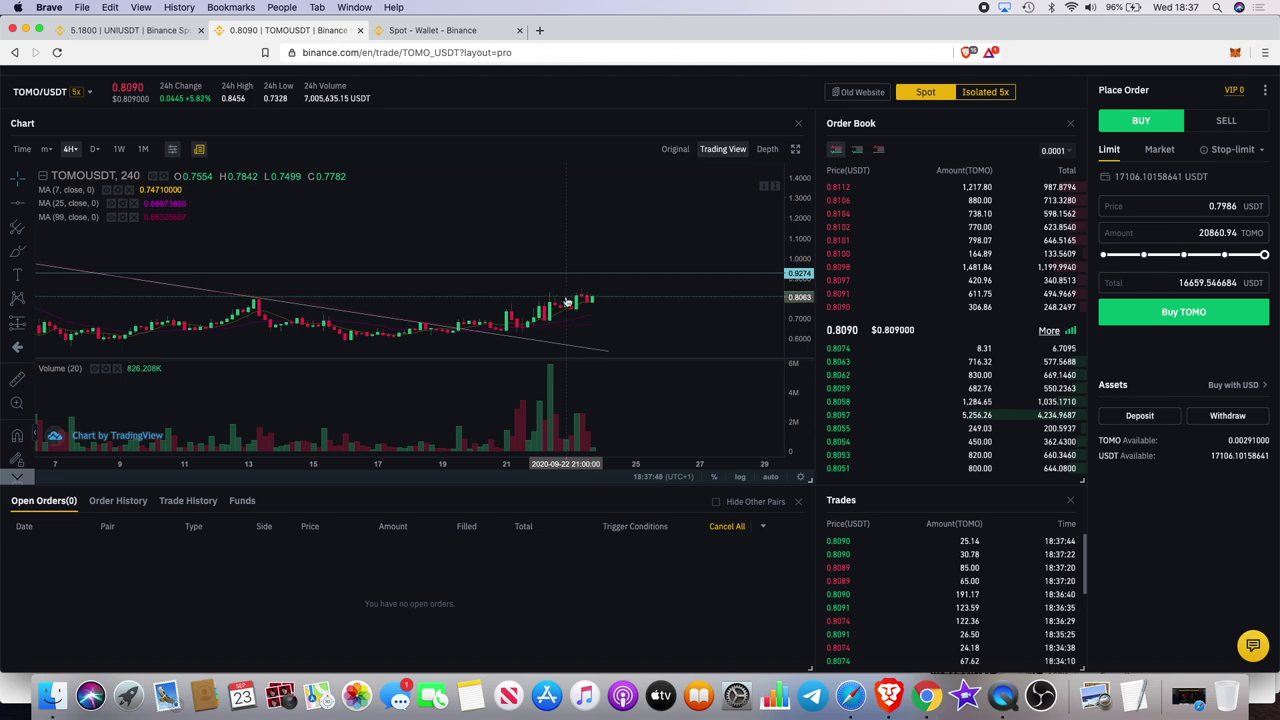
scroll(566, 302, down, 5)
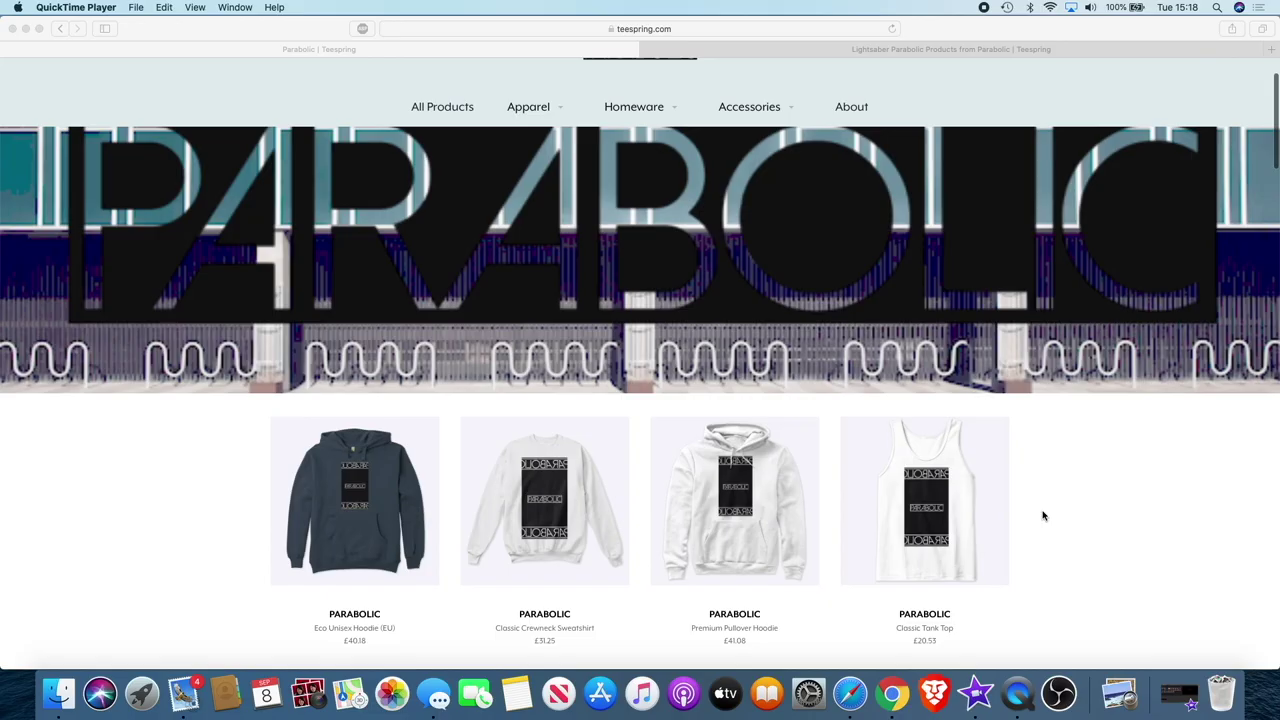
Scroll through every product row of the Parabolic store down to the Parabolic mug.
scroll(1043, 515, down, 3)
scroll(1043, 515, down, 8)
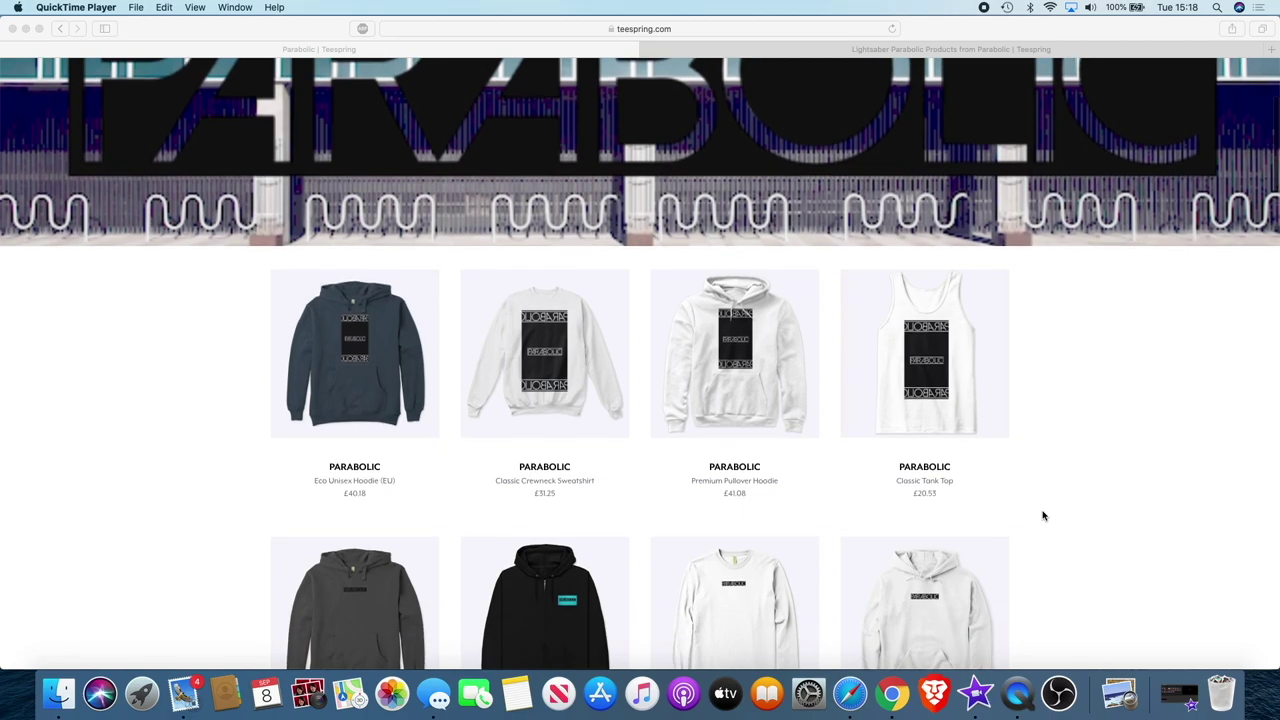
scroll(1043, 515, down, 2)
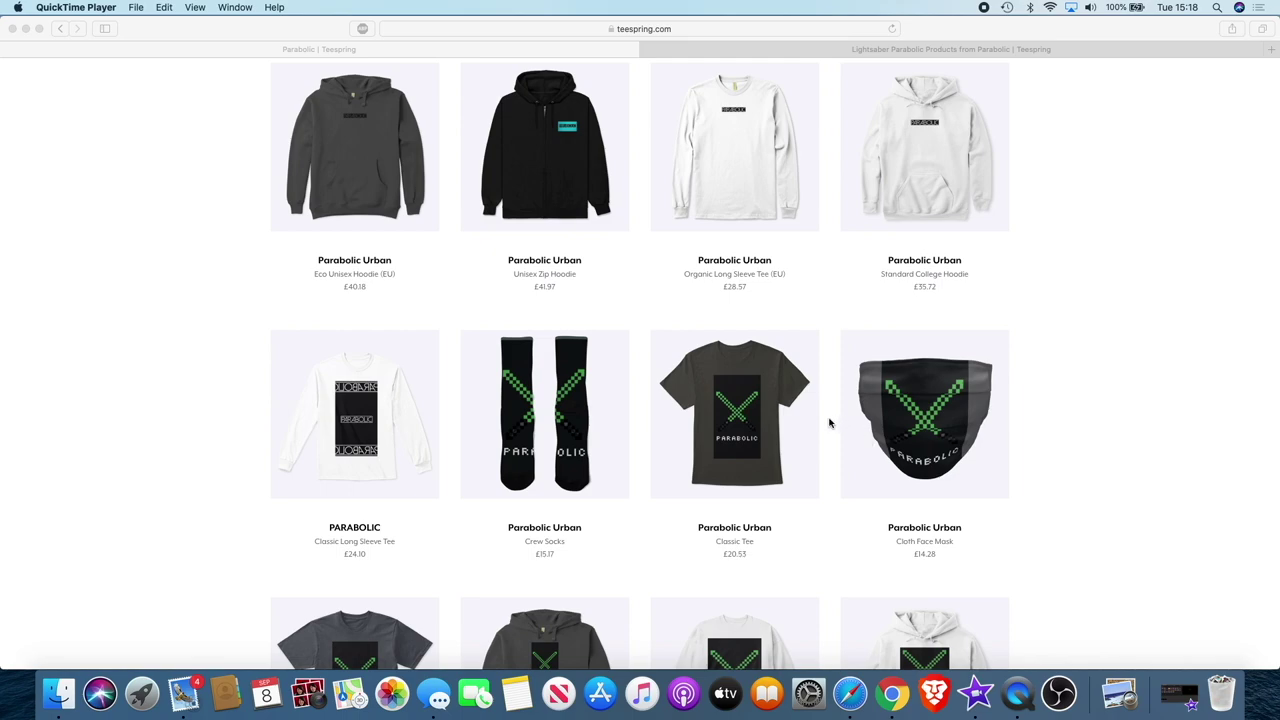
scroll(811, 459, down, 10)
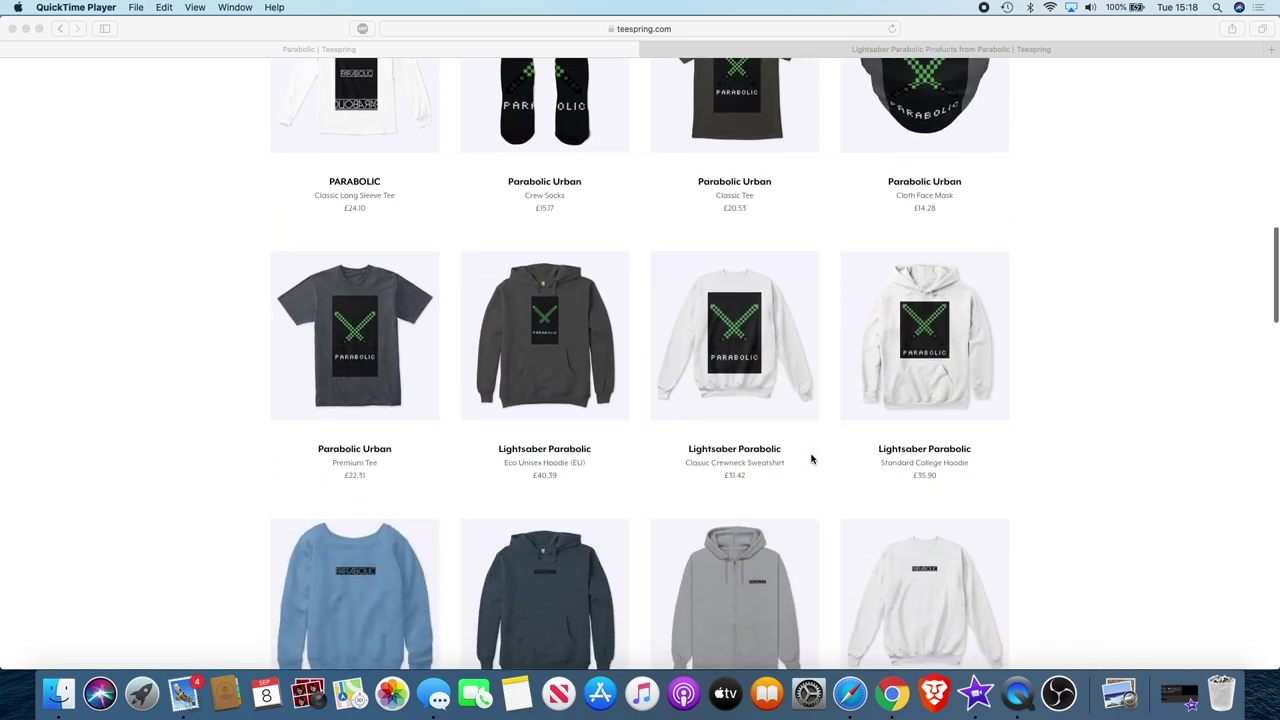
scroll(811, 459, down, 6)
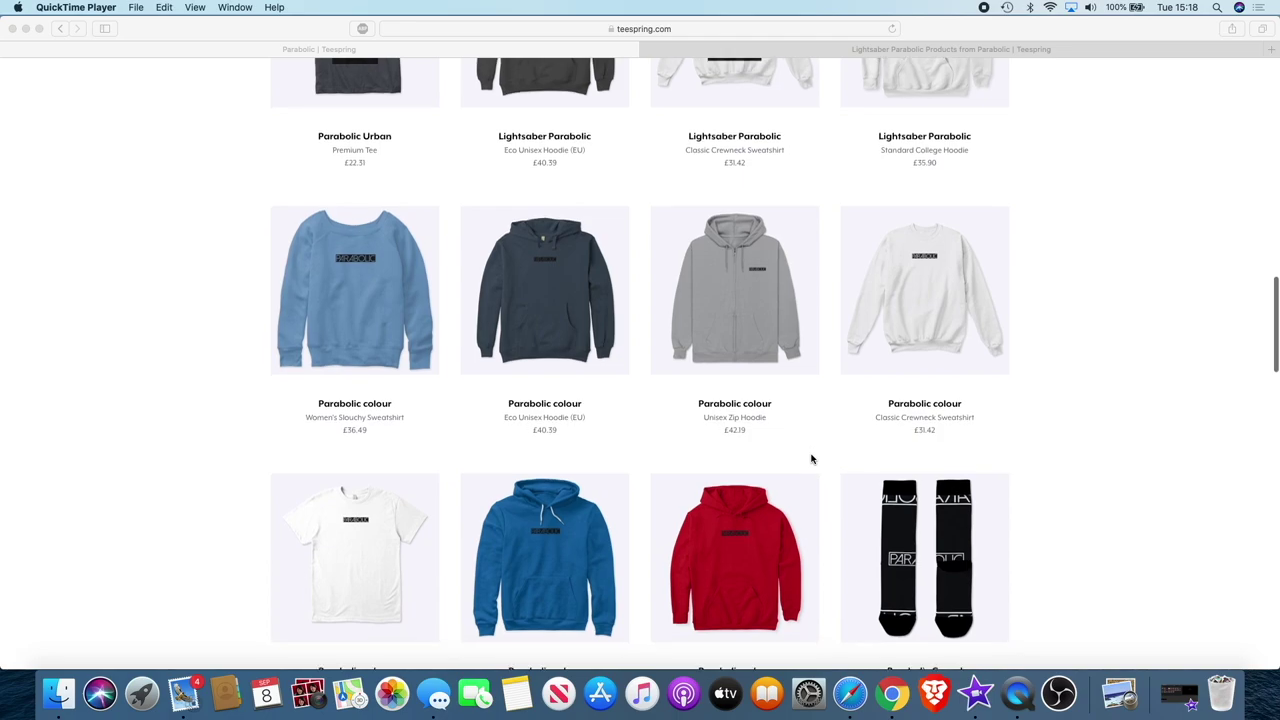
scroll(811, 459, down, 14)
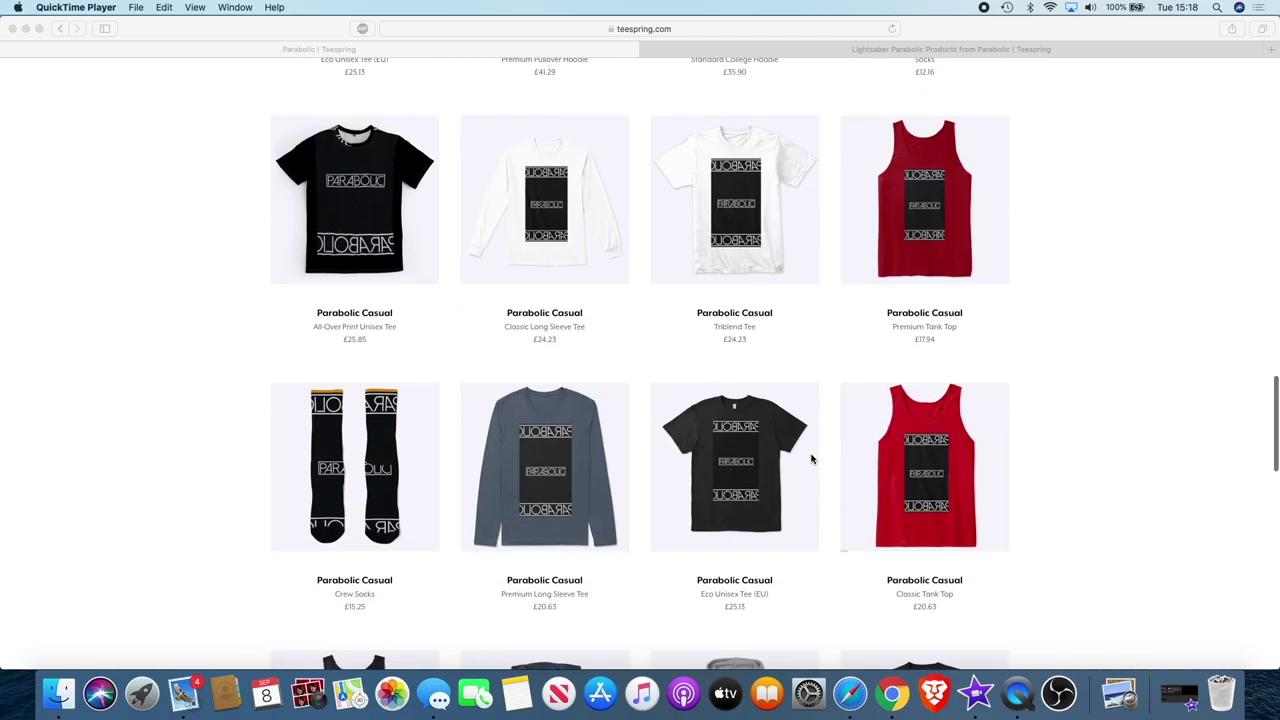
scroll(811, 459, down, 9)
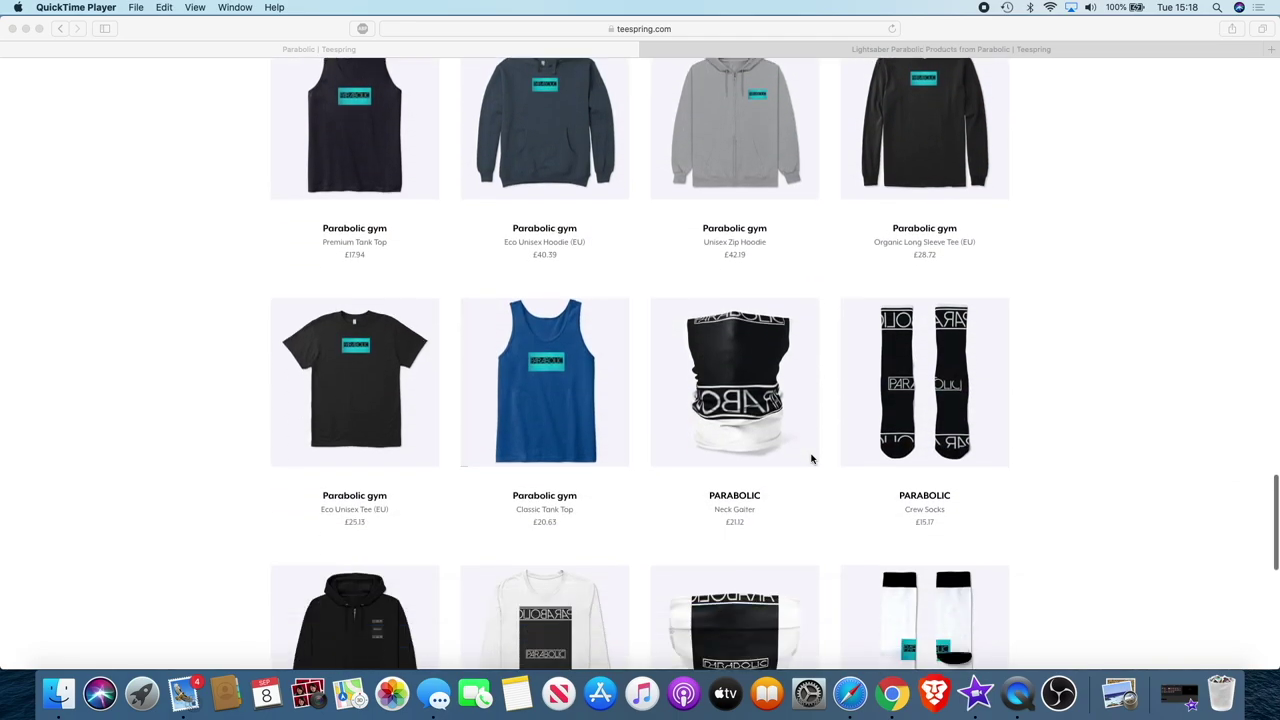
scroll(914, 171, down, 9)
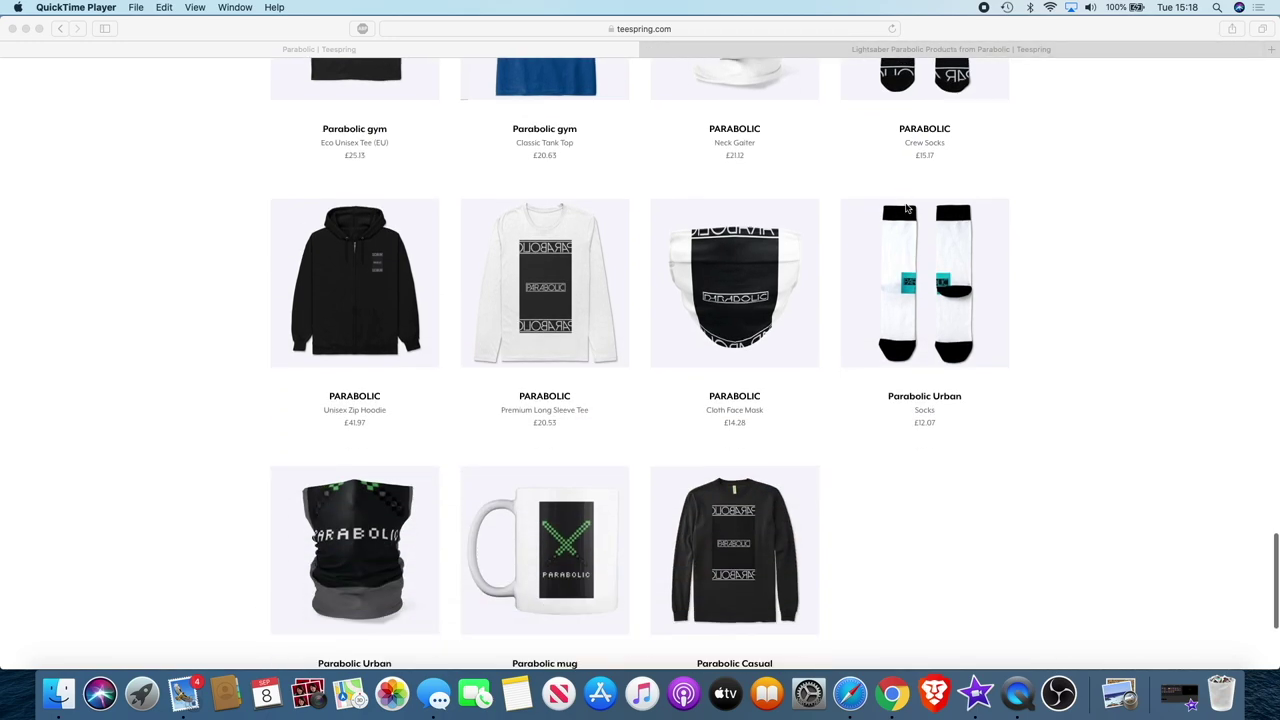
Preview the Lightsaber Parabolic hoodie in black, then green, and scroll to Recently Viewed.
click(955, 49)
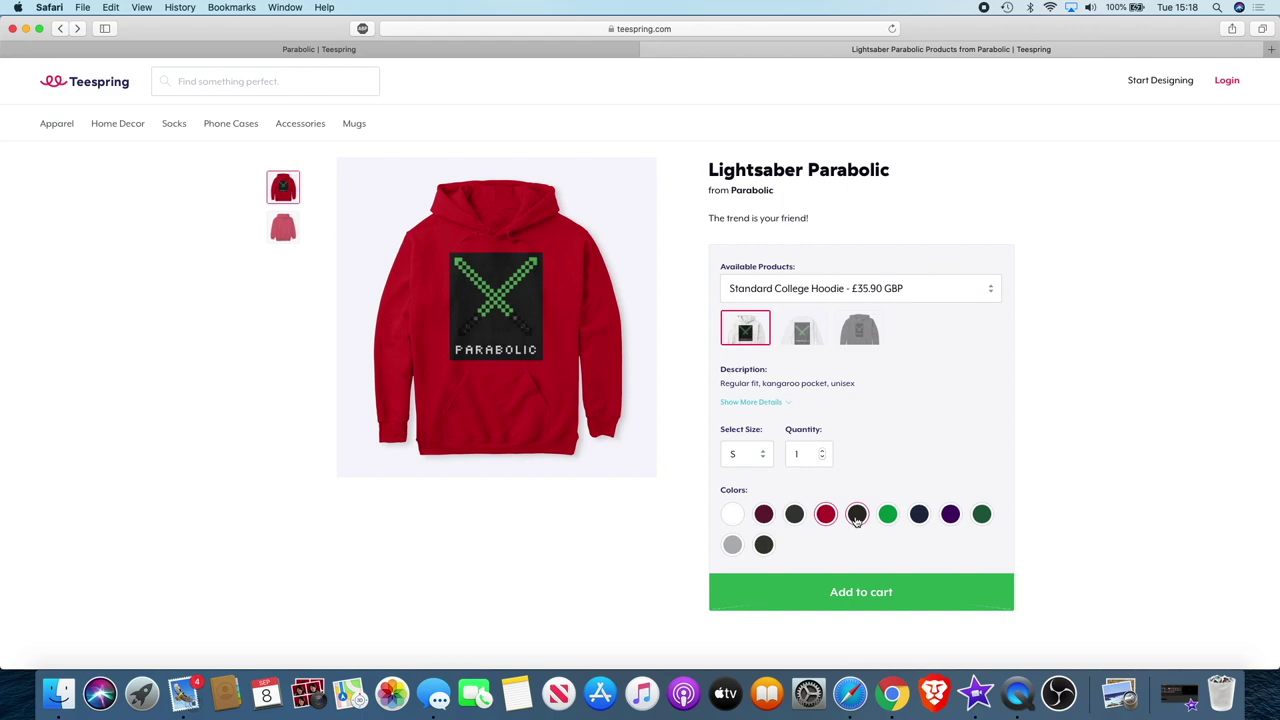
click(857, 517)
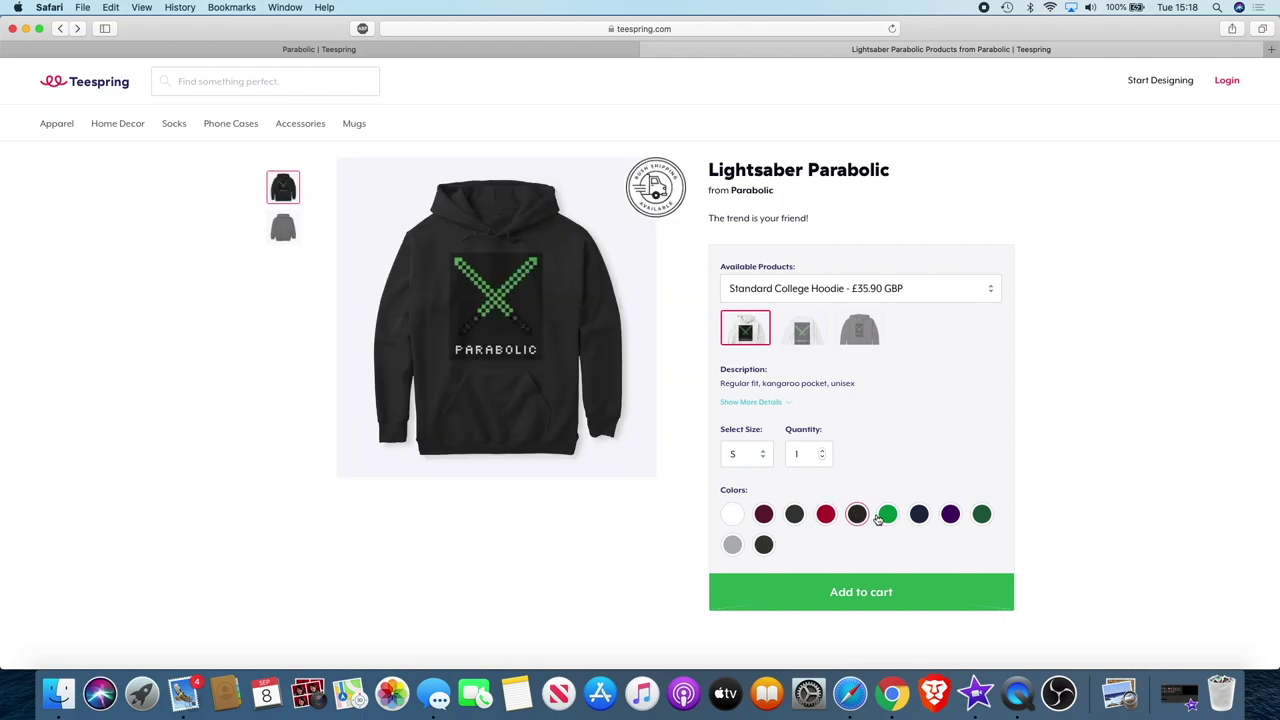
click(888, 515)
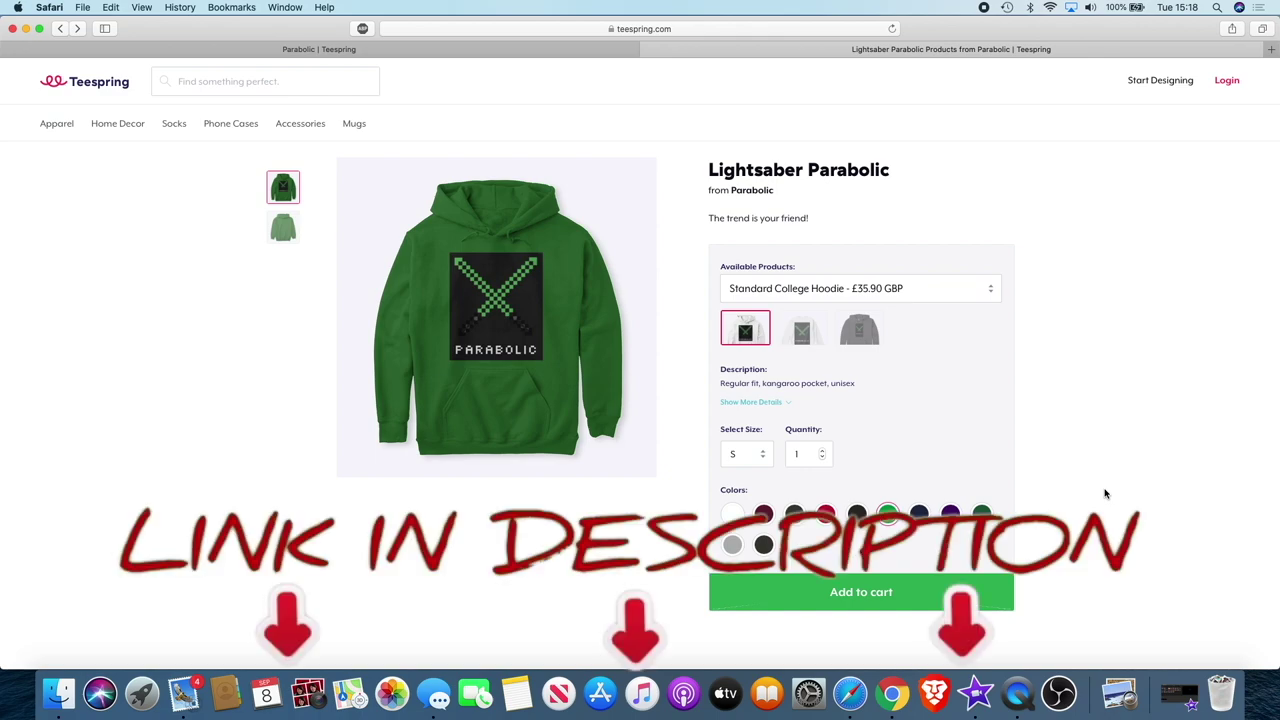
scroll(1105, 493, down, 10)
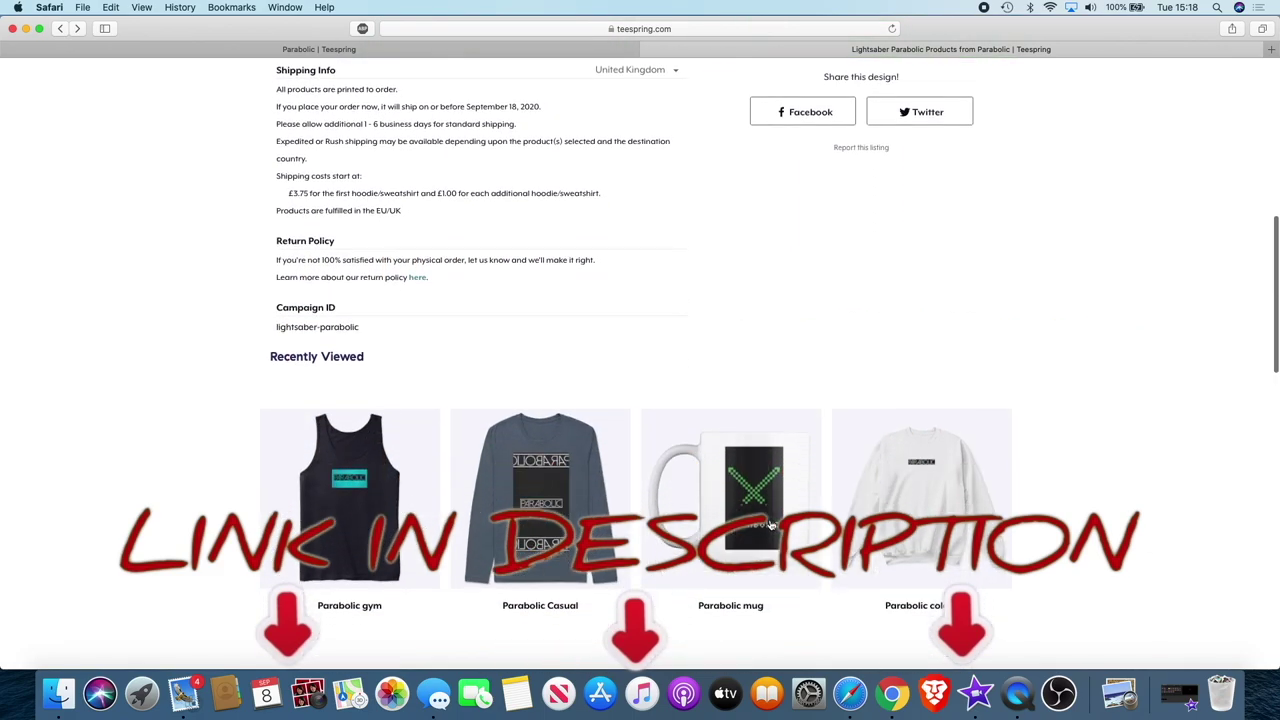
Open the £14.35 Parabolic mug from Recently Viewed and cycle its grey, black, yellow and dark-grey colour previews.
click(770, 524)
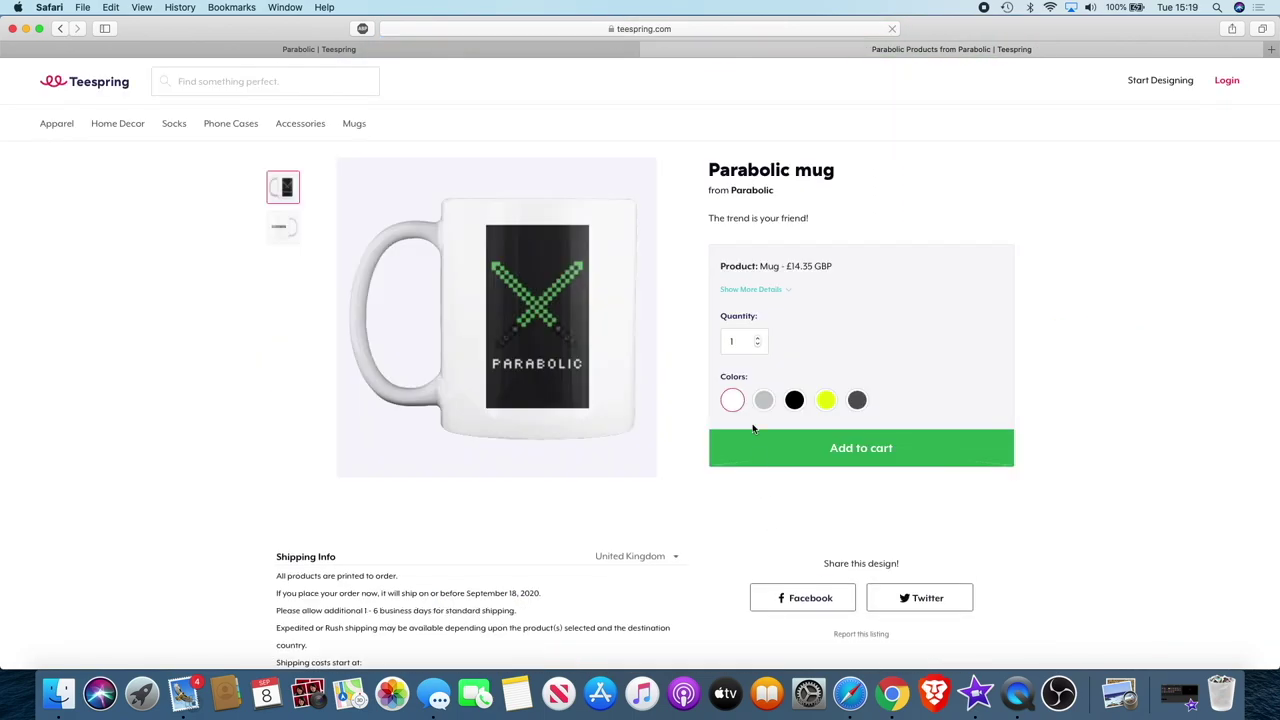
click(763, 403)
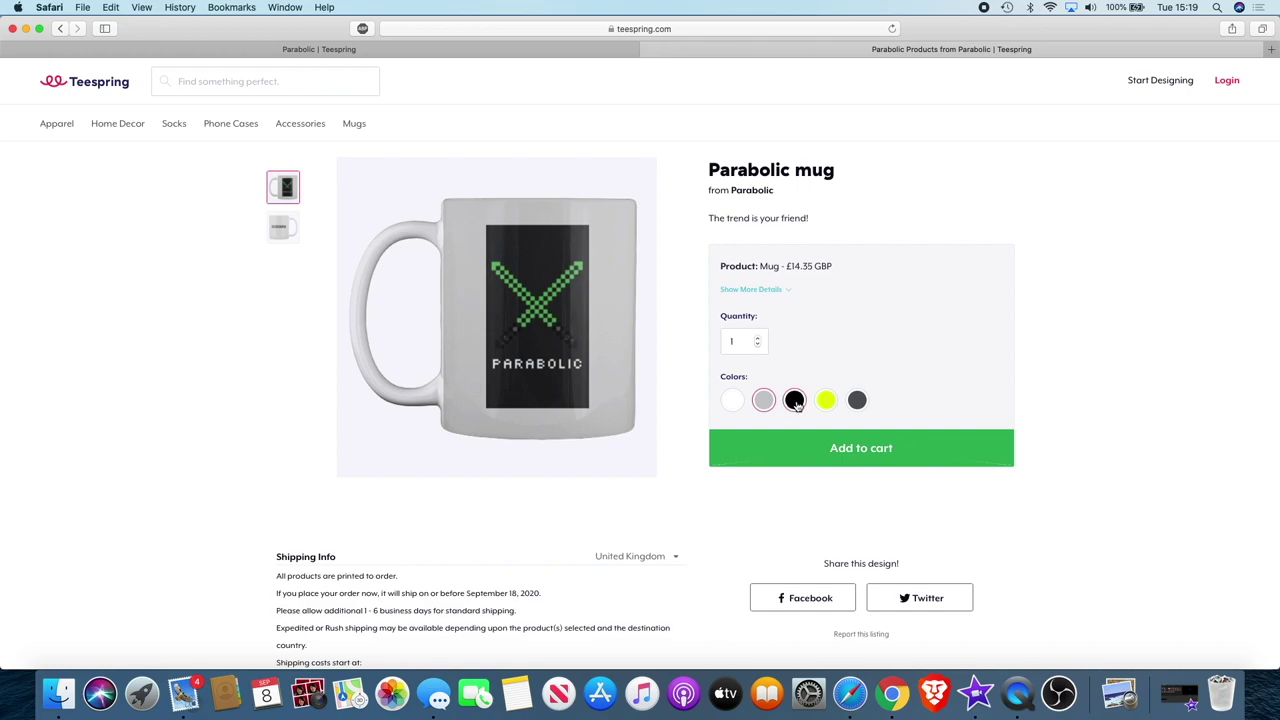
click(796, 402)
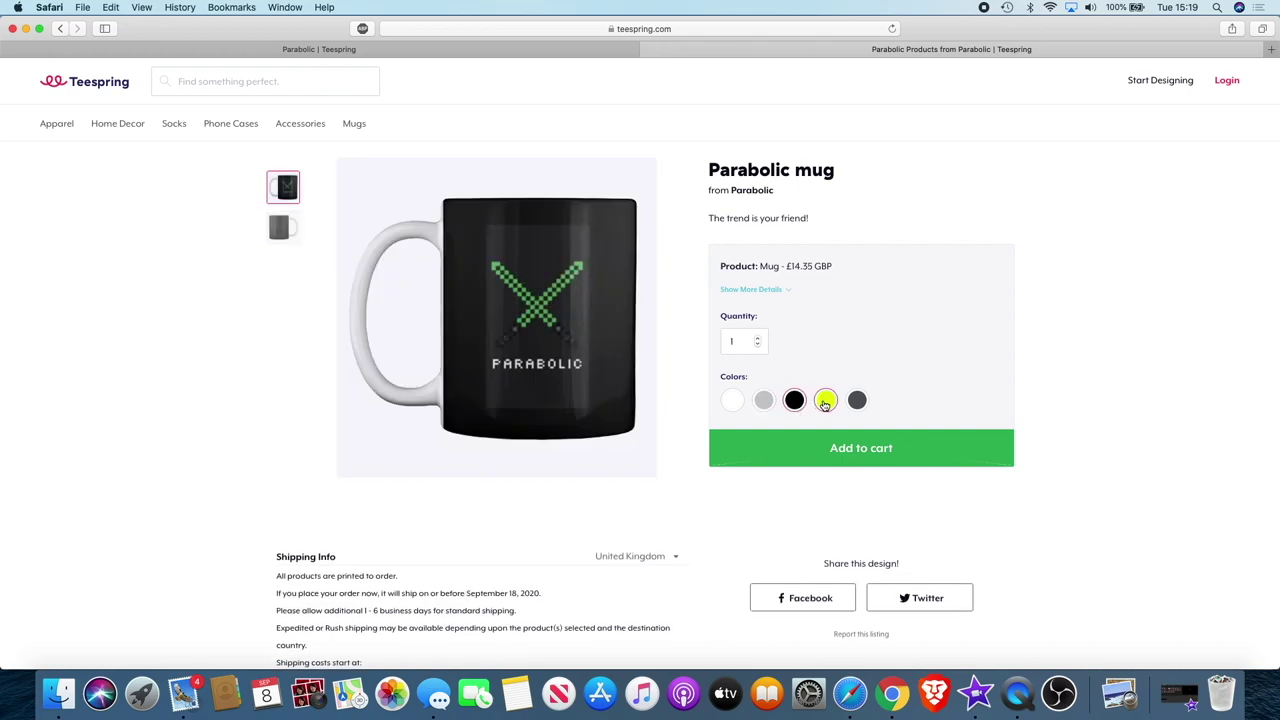
click(825, 402)
click(856, 401)
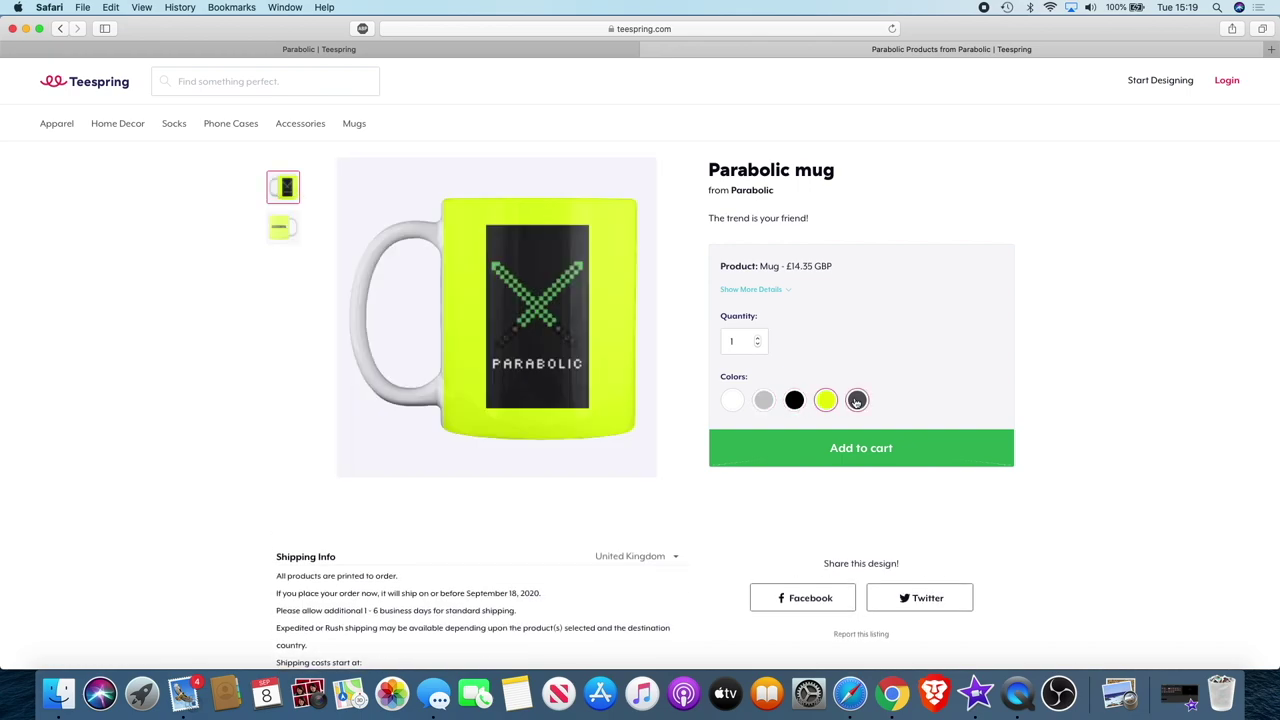